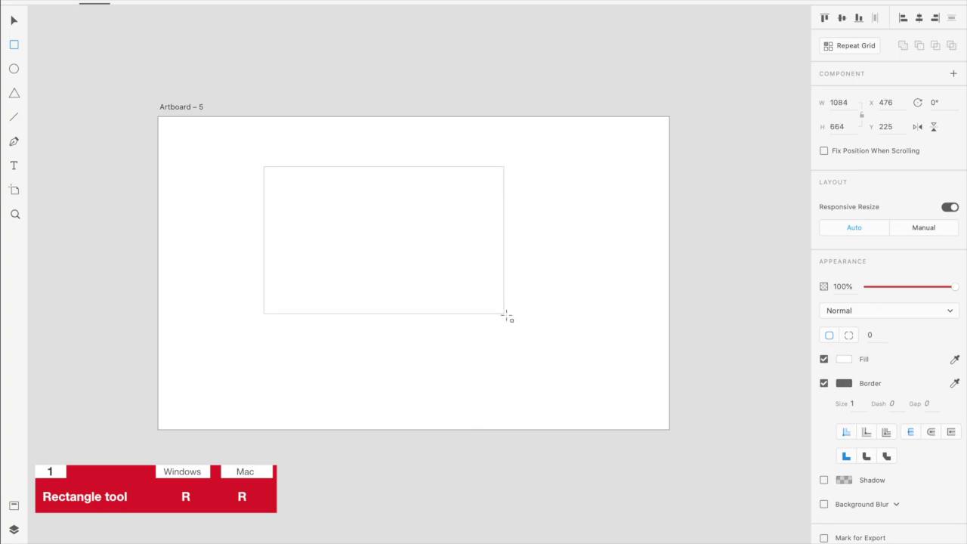
- Fill the drawn rectangle with solid red
{"action": "left_click", "coordinate": [844, 361]}
{"action": "left_click", "coordinate": [762, 313]}
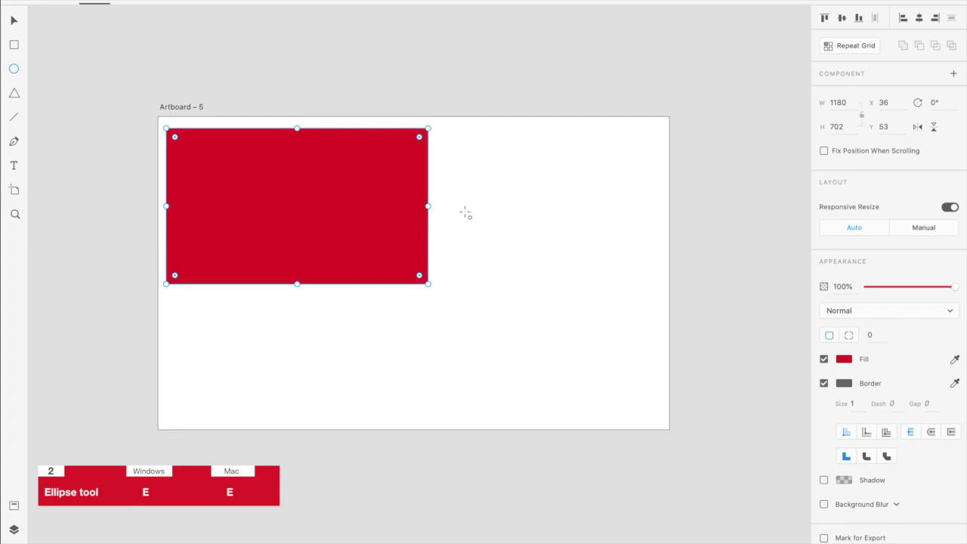
- Draw a circle about 1020 px across overlapping the red rectangle's right side and fill it with bright green
{"action": "left_click_drag", "start_coordinate": [496, 256], "coordinate": [630, 370]}
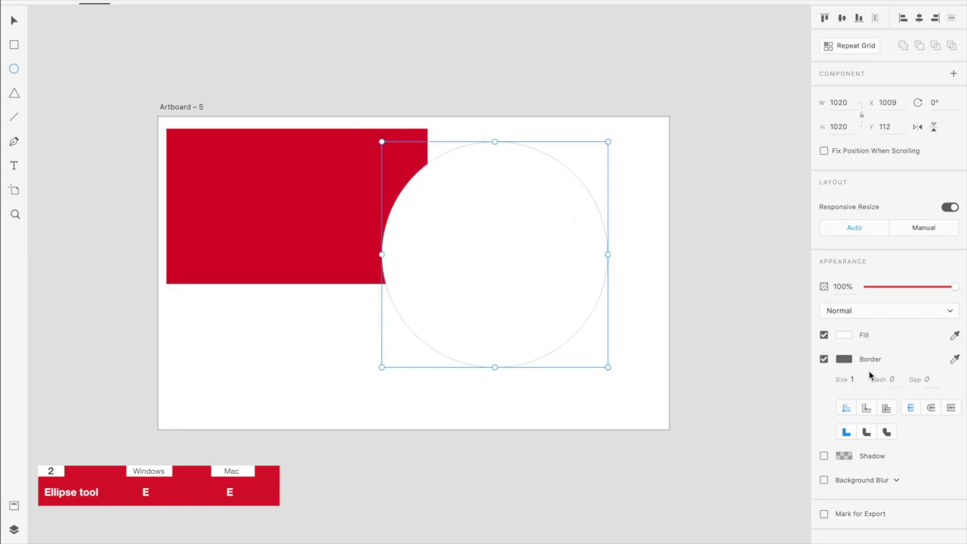
{"action": "left_click", "coordinate": [844, 335]}
{"action": "left_click", "coordinate": [801, 335]}
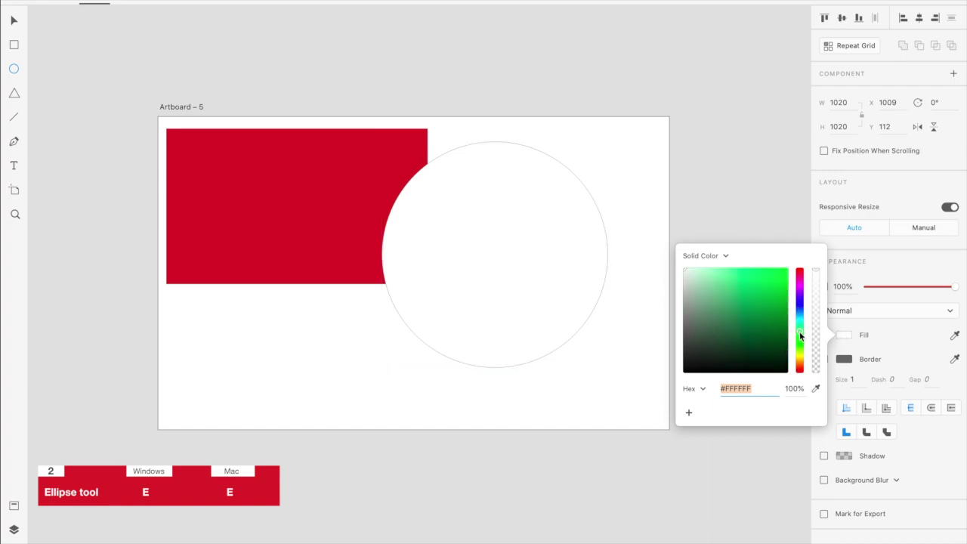
{"action": "left_click", "coordinate": [734, 284]}
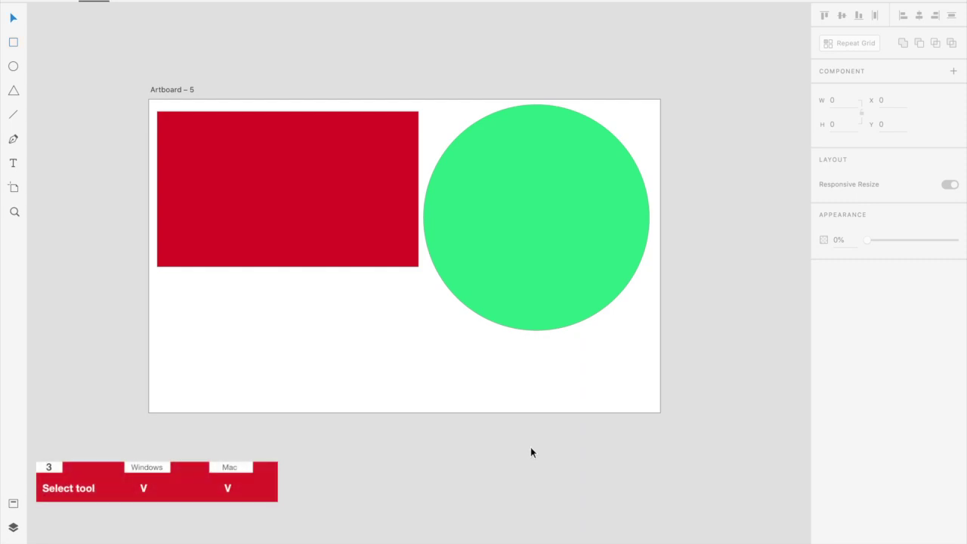
- Try moving the green circle and the red rectangle with the Select tool, and clear the selection
{"action": "left_click_drag", "start_coordinate": [518, 216], "coordinate": [536, 255]}
{"action": "left_click_drag", "start_coordinate": [317, 190], "coordinate": [368, 223]}
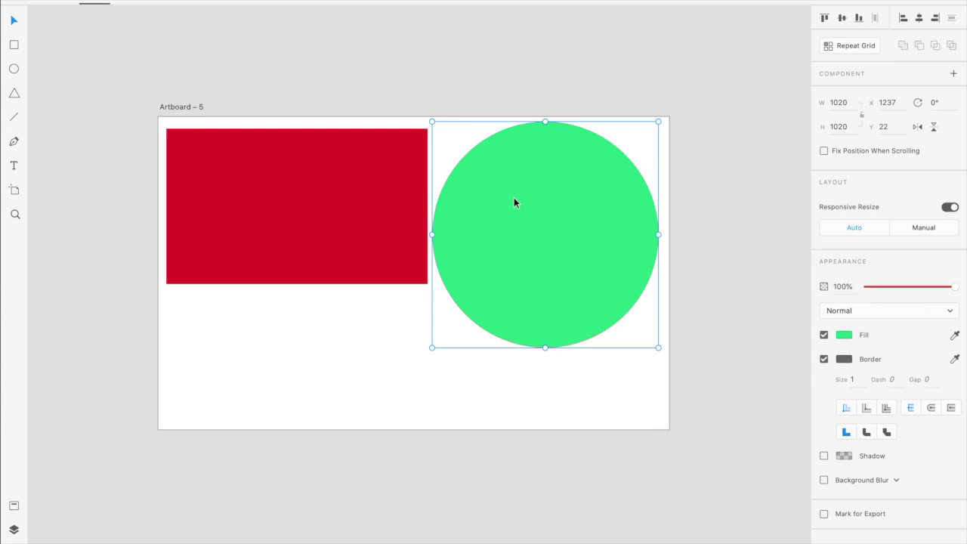
{"action": "left_click", "coordinate": [516, 69]}
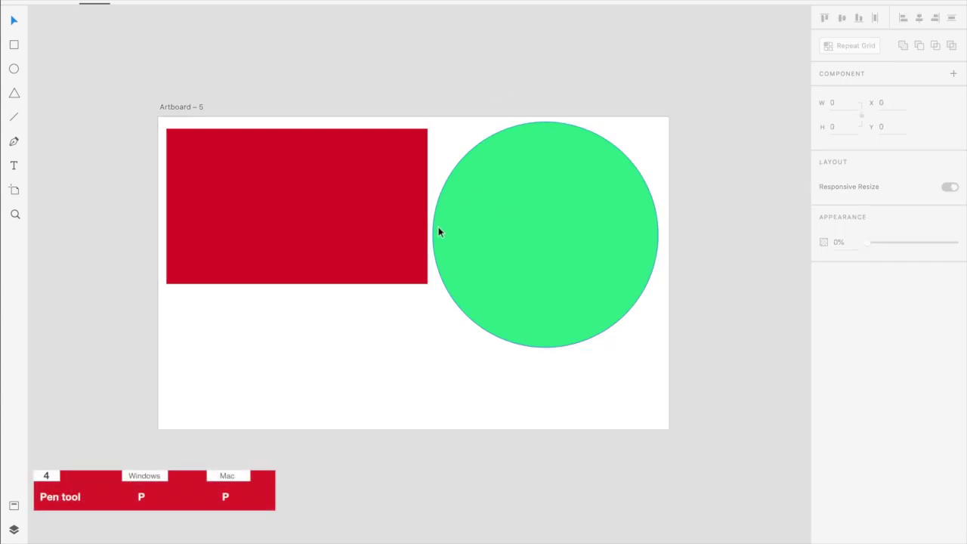
- Draw a closed five-point polygon with the Pen tool in the empty area below the red rectangle
{"action": "key", "text": "p"}
{"action": "left_click", "coordinate": [245, 337]}
{"action": "left_click", "coordinate": [352, 298]}
{"action": "left_click", "coordinate": [473, 378]}
{"action": "left_click", "coordinate": [362, 402]}
{"action": "left_click", "coordinate": [245, 387]}
{"action": "left_click", "coordinate": [245, 337]}
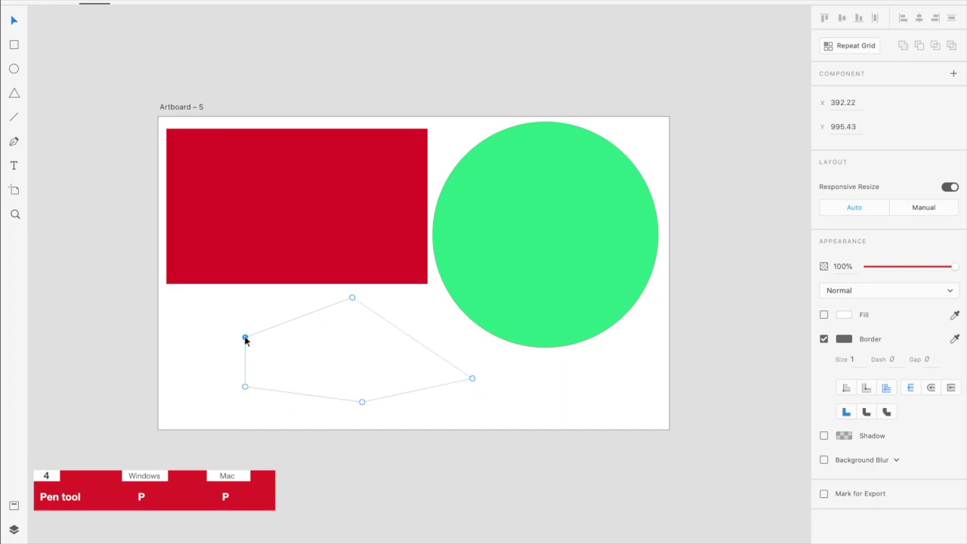
- Fill the five-point polygon with dark red (#791D1D) and deselect it
{"action": "left_click", "coordinate": [844, 315]}
{"action": "left_click", "coordinate": [763, 305]}
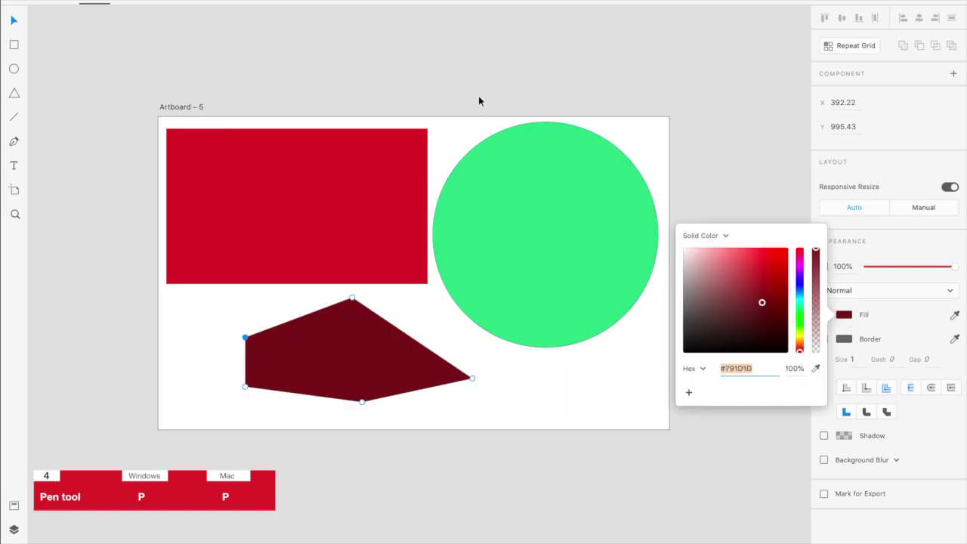
{"action": "left_click", "coordinate": [491, 80]}
{"action": "left_click", "coordinate": [491, 79]}
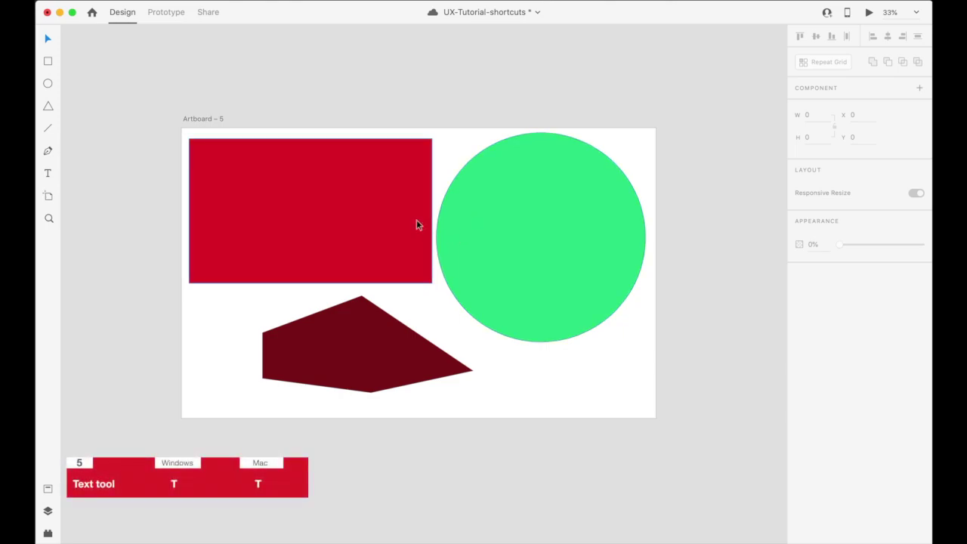
- Add an area text about 1297 by 540 px reading "Hello all" and shift it left over the red rectangle
{"action": "left_click_drag", "start_coordinate": [333, 184], "coordinate": [600, 296]}
{"action": "type", "text": "He"}
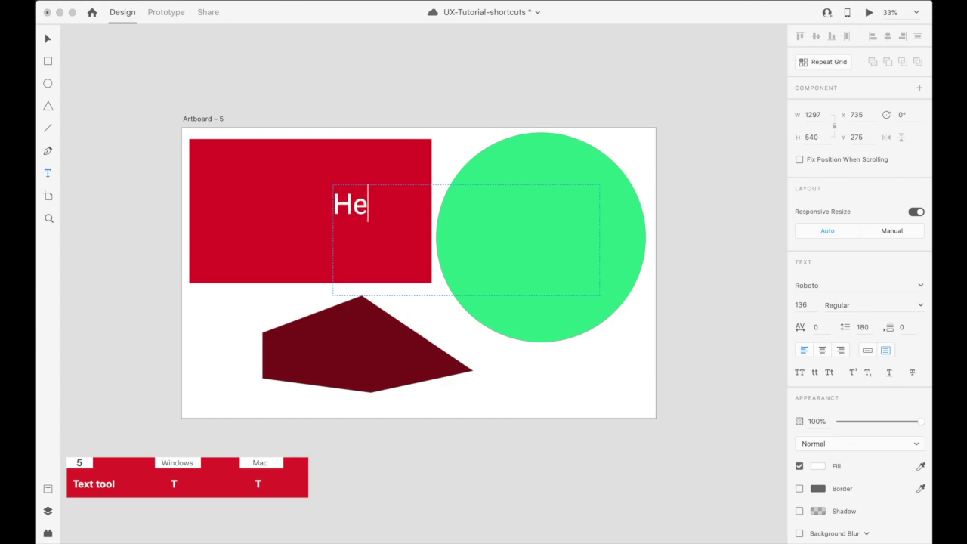
{"action": "type", "text": "llo all"}
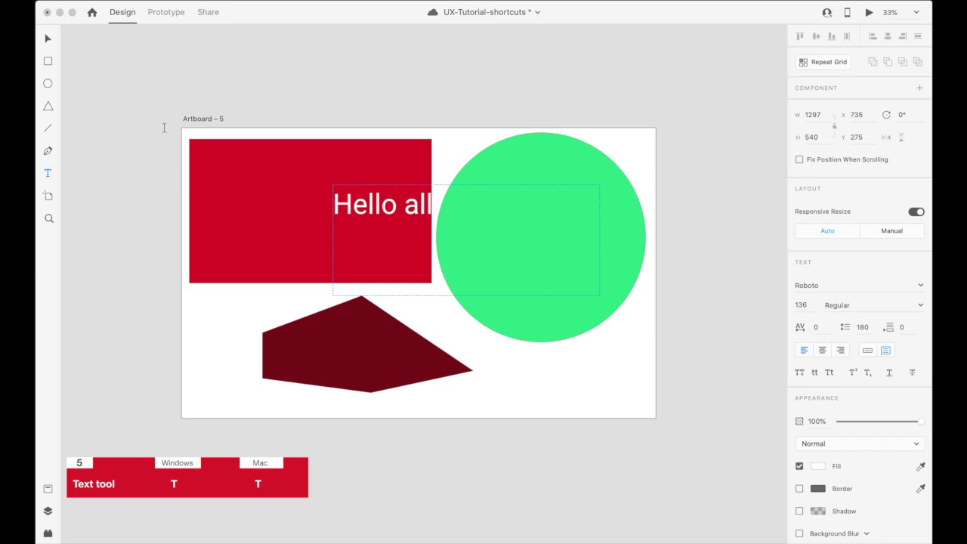
{"action": "left_click", "coordinate": [48, 38]}
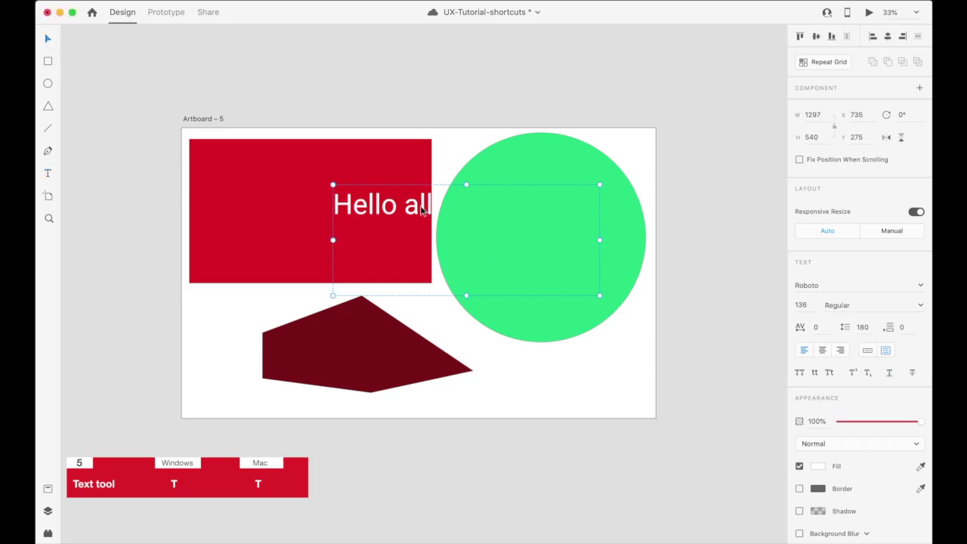
{"action": "left_click_drag", "start_coordinate": [428, 211], "coordinate": [346, 208]}
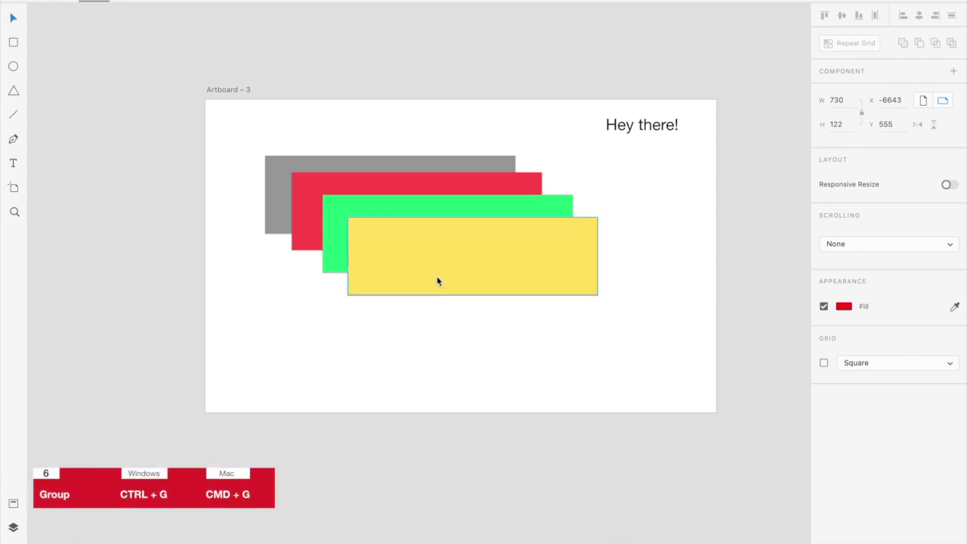
- Group the grey, red, green and yellow rectangles on Artboard – 3 and try moving them as one
{"action": "left_click", "coordinate": [332, 225]}
{"action": "left_click", "coordinate": [299, 206], "text": "shift"}
{"action": "left_click", "coordinate": [275, 185], "text": "shift"}
{"action": "left_click", "coordinate": [379, 276], "text": "shift"}
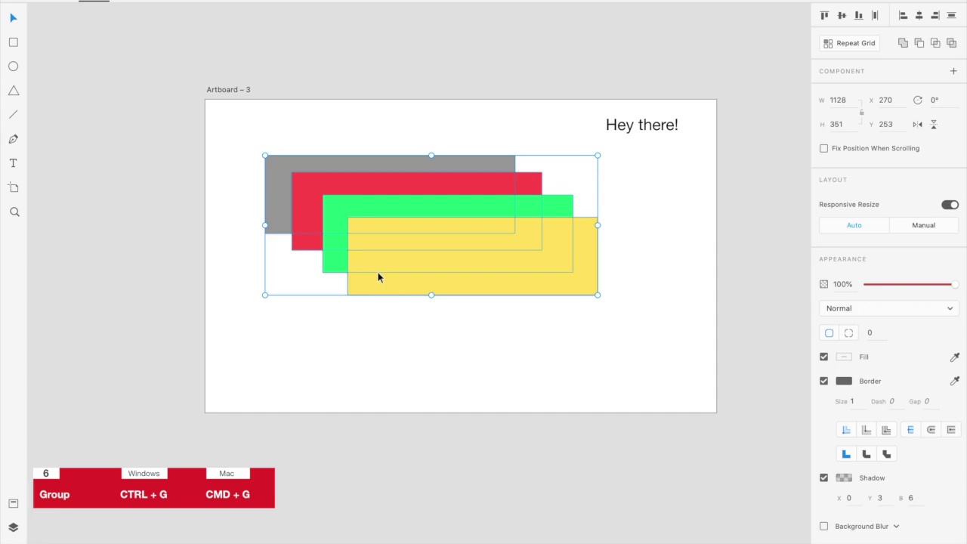
{"action": "key", "text": "ctrl+g"}
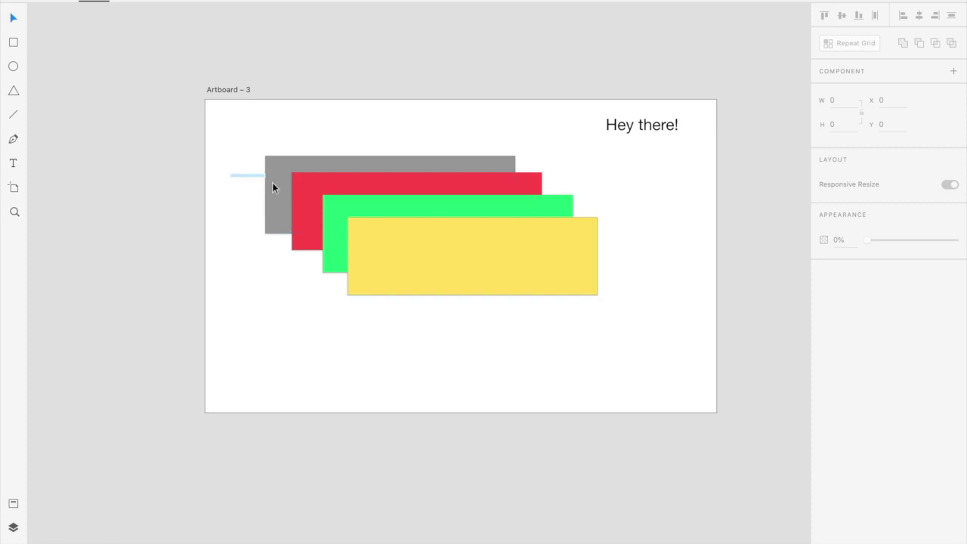
{"action": "left_click_drag", "start_coordinate": [273, 183], "coordinate": [507, 325]}
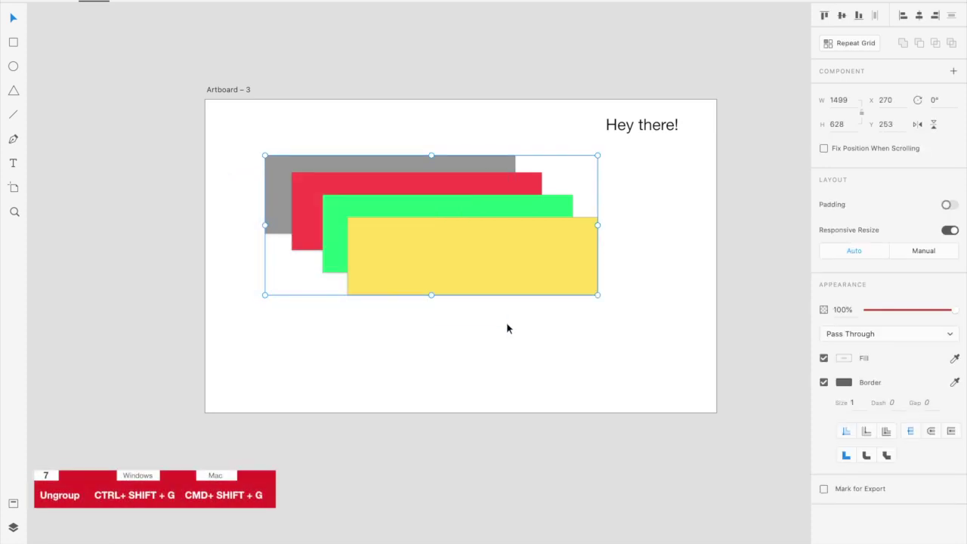
- Ungroup the four rectangles and select them one at a time to check they are separate
{"action": "key", "text": "ctrl+shift+g"}
{"action": "left_click", "coordinate": [511, 348]}
{"action": "left_click_drag", "start_coordinate": [426, 283], "coordinate": [424, 282]}
{"action": "left_click", "coordinate": [336, 231]}
{"action": "left_click", "coordinate": [294, 207]}
{"action": "left_click", "coordinate": [267, 183]}
- Duplicate the yellow rectangle three times, placing one copy overlapping just below it and two along the artboard's bottom edge
{"action": "left_click", "coordinate": [381, 294]}
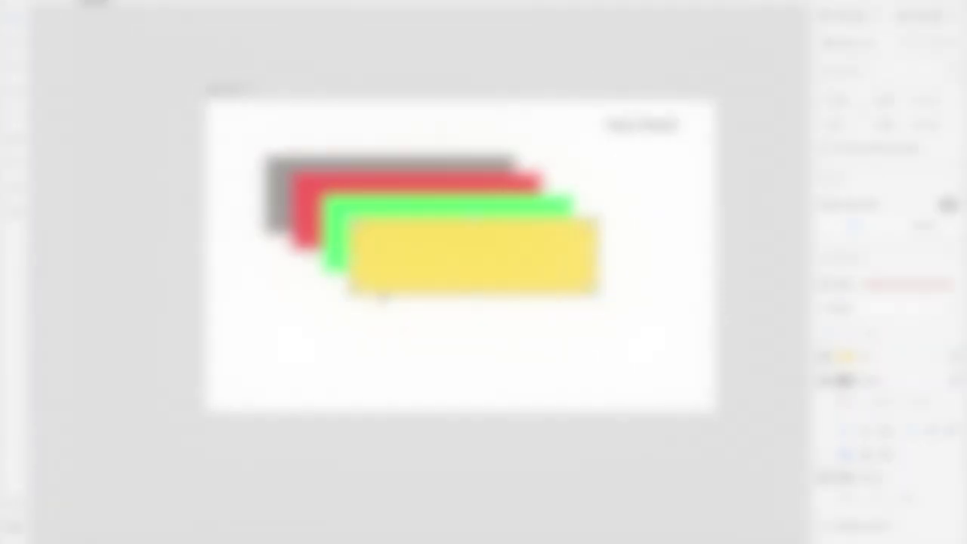
{"action": "key", "text": "ctrl+d"}
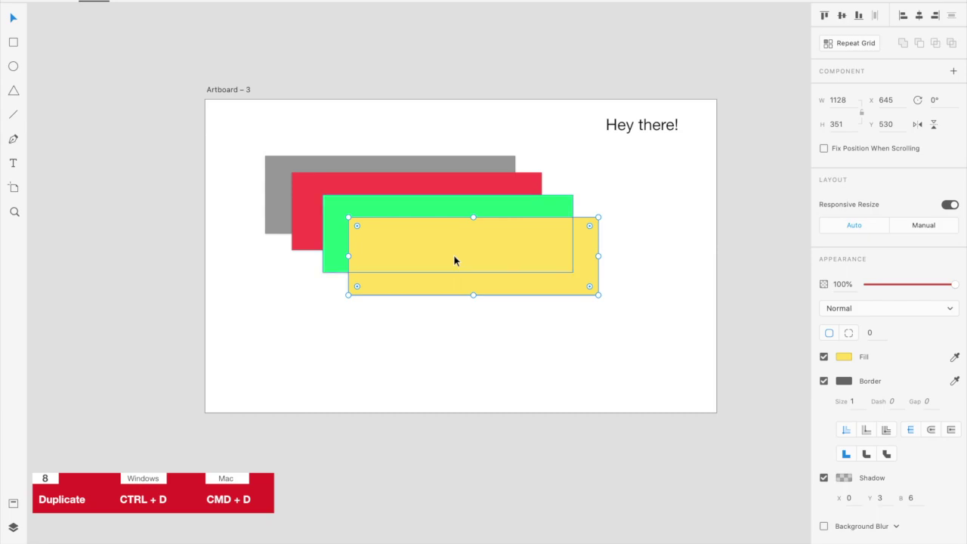
{"action": "left_click_drag", "start_coordinate": [454, 260], "coordinate": [484, 317]}
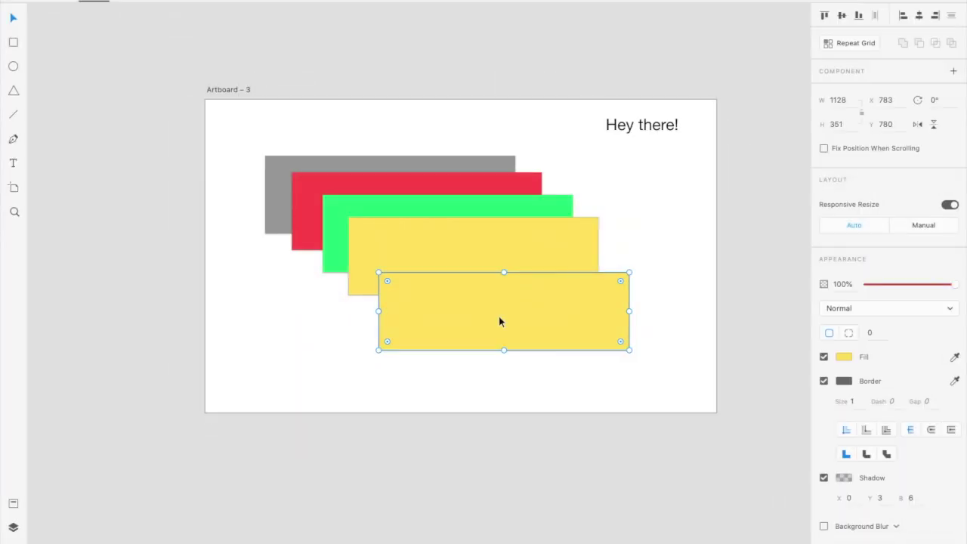
{"action": "left_click_drag", "start_coordinate": [486, 316], "coordinate": [562, 399]}
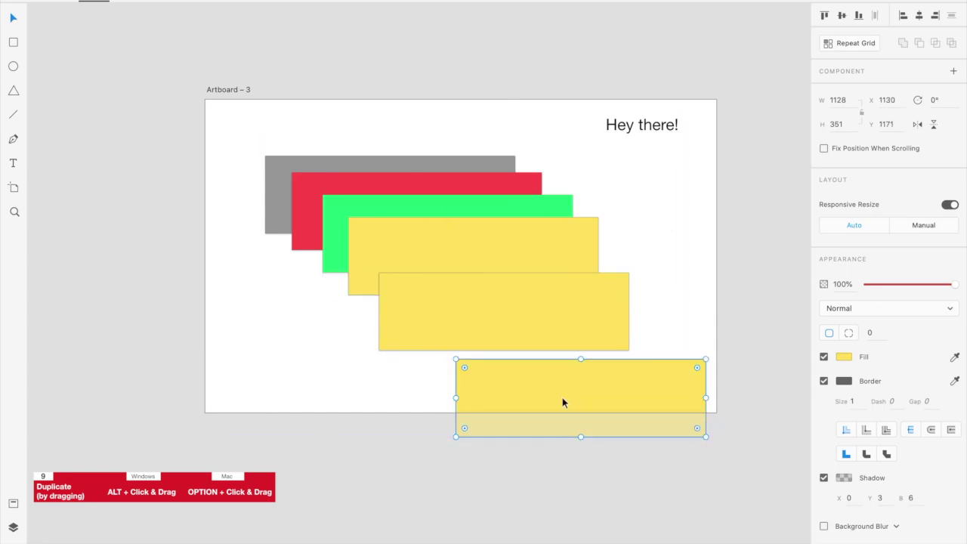
{"action": "left_click_drag", "start_coordinate": [408, 326], "coordinate": [246, 421]}
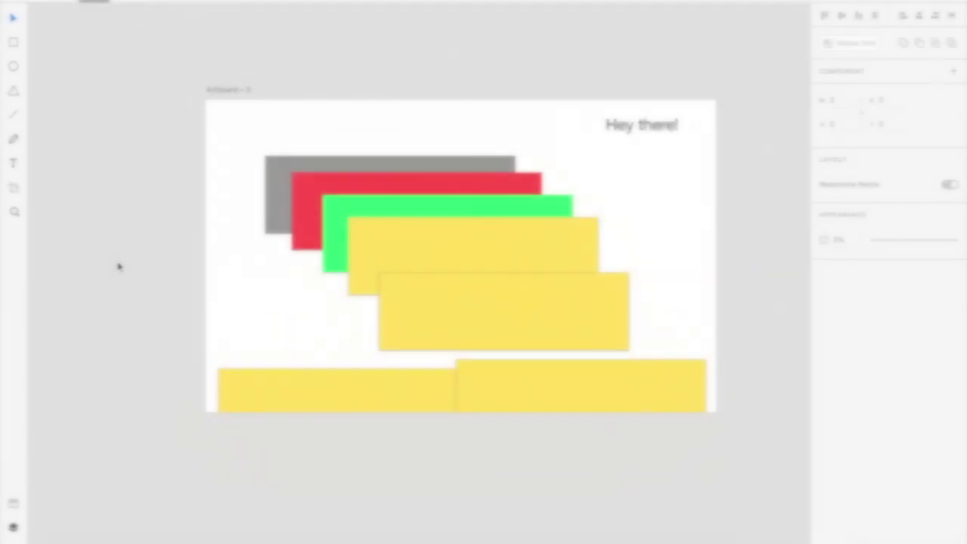
- Use direct layer selection to pick individual rectangles inside the group, clearing the selection after each one
{"action": "left_click", "coordinate": [330, 234], "text": "ctrl"}
{"action": "key", "text": "Escape"}
{"action": "left_click", "coordinate": [330, 235]}
{"action": "left_click", "coordinate": [331, 235], "text": "ctrl"}
{"action": "key", "text": "Escape"}
{"action": "left_click", "coordinate": [403, 258]}
{"action": "left_click", "coordinate": [403, 257], "text": "ctrl"}
{"action": "key", "text": "Escape"}
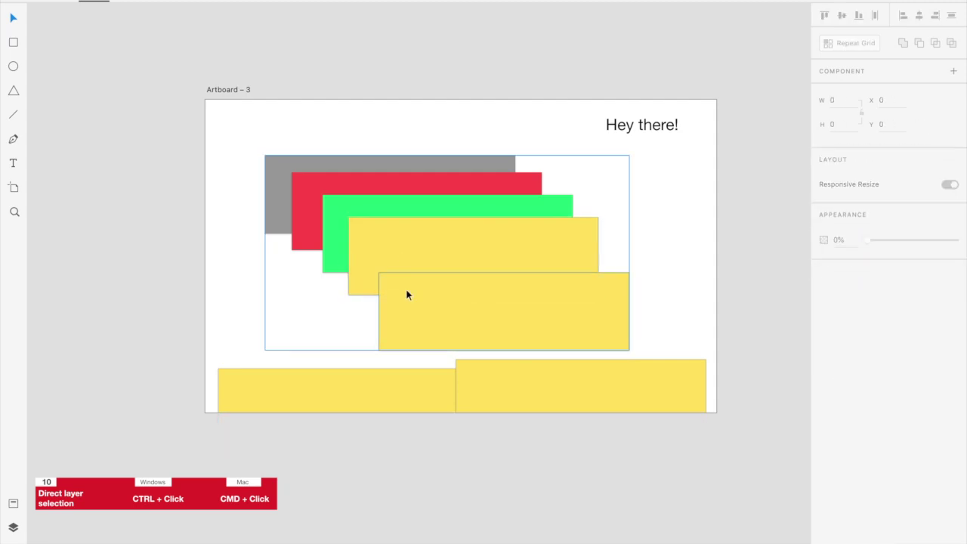
{"action": "left_click", "coordinate": [403, 188], "text": "ctrl"}
{"action": "key", "text": "Escape"}
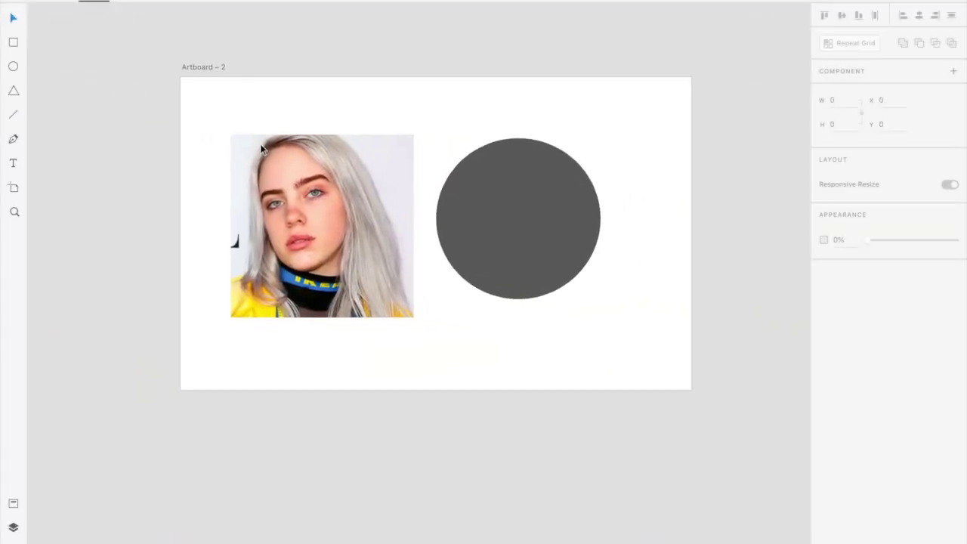
- Place the portrait image over the dark grey circle and mask it with the circle's shape
{"action": "left_click", "coordinate": [260, 149]}
{"action": "left_click_drag", "start_coordinate": [265, 184], "coordinate": [475, 195]}
{"action": "left_click", "coordinate": [391, 221], "text": "shift"}
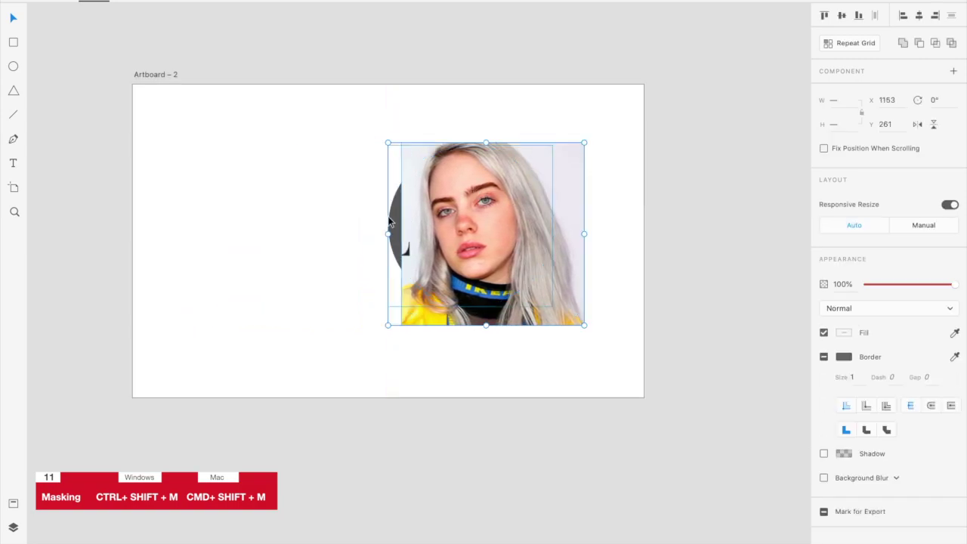
{"action": "key", "text": "ctrl+shift+m"}
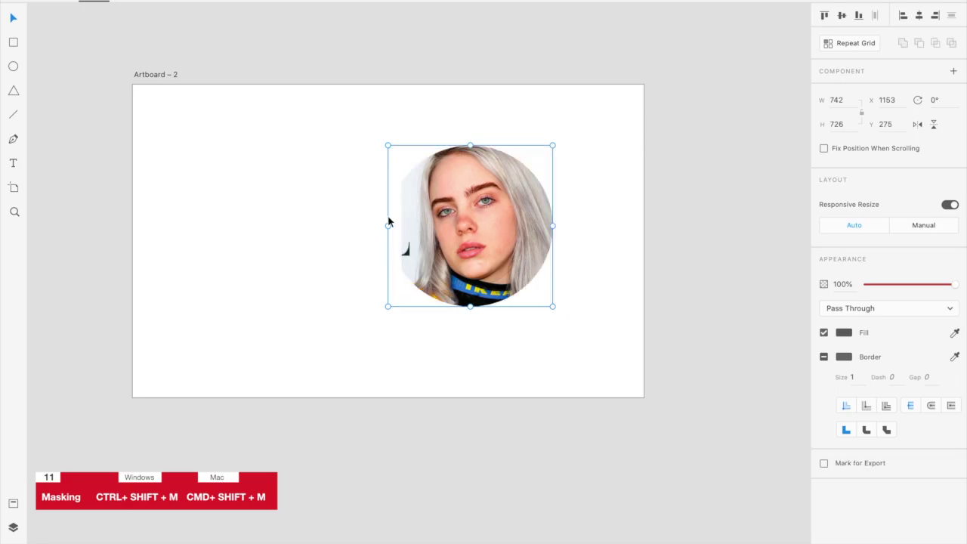
- Reposition the portrait inside its circular mask to about X 1153, Y 275 and leave mask editing
{"action": "double_click", "coordinate": [464, 242]}
{"action": "left_click_drag", "start_coordinate": [474, 239], "coordinate": [465, 234]}
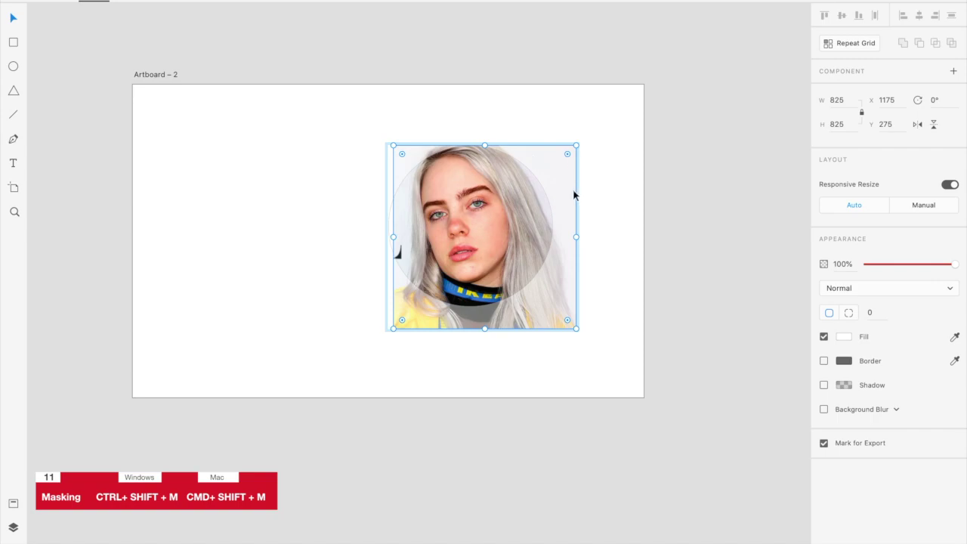
{"action": "left_click", "coordinate": [579, 104]}
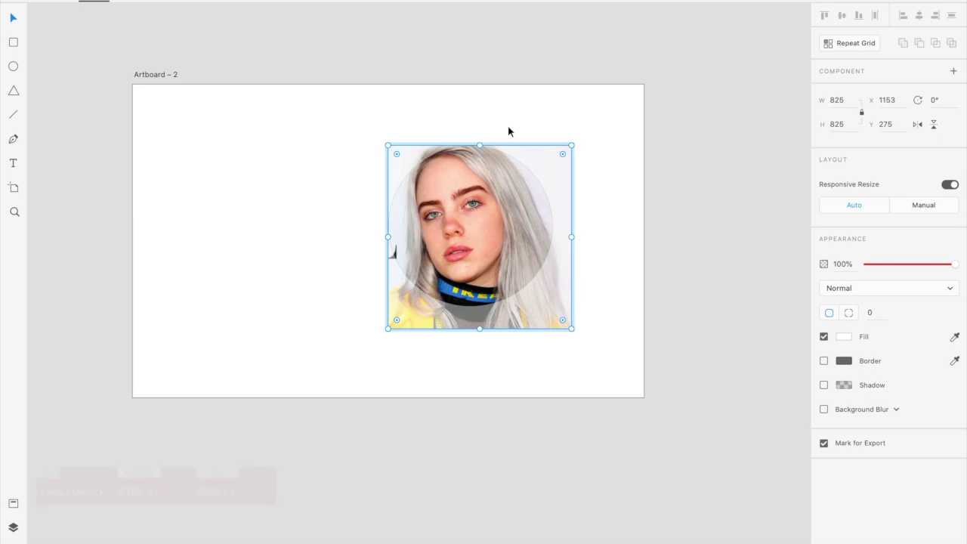
{"action": "left_click", "coordinate": [511, 125]}
- Move the masked portrait left to about X 702, Y 256 and lock it
{"action": "left_click_drag", "start_coordinate": [482, 199], "coordinate": [383, 198]}
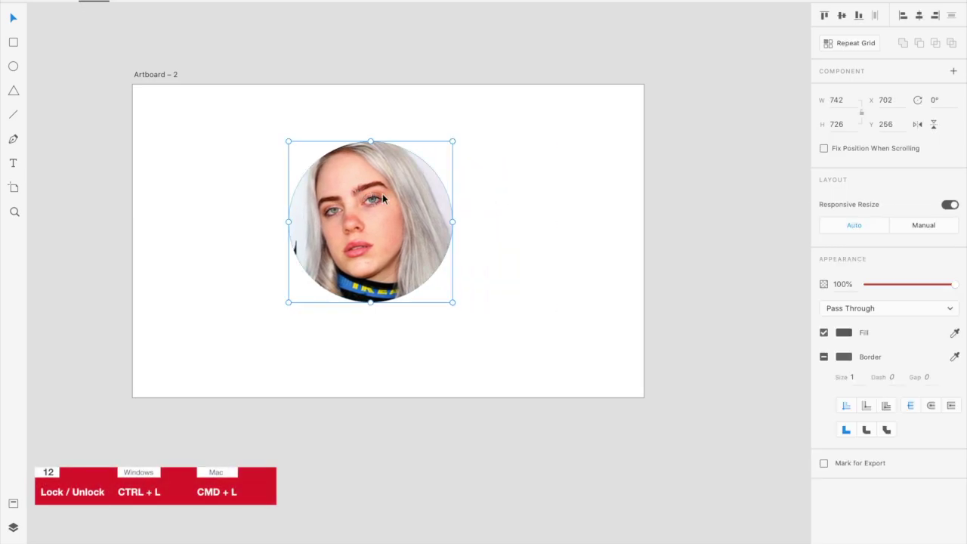
{"action": "left_click", "coordinate": [518, 194]}
{"action": "left_click", "coordinate": [399, 216]}
{"action": "key", "text": "ctrl+l"}
{"action": "left_click", "coordinate": [481, 233]}
{"action": "left_click", "coordinate": [289, 155]}
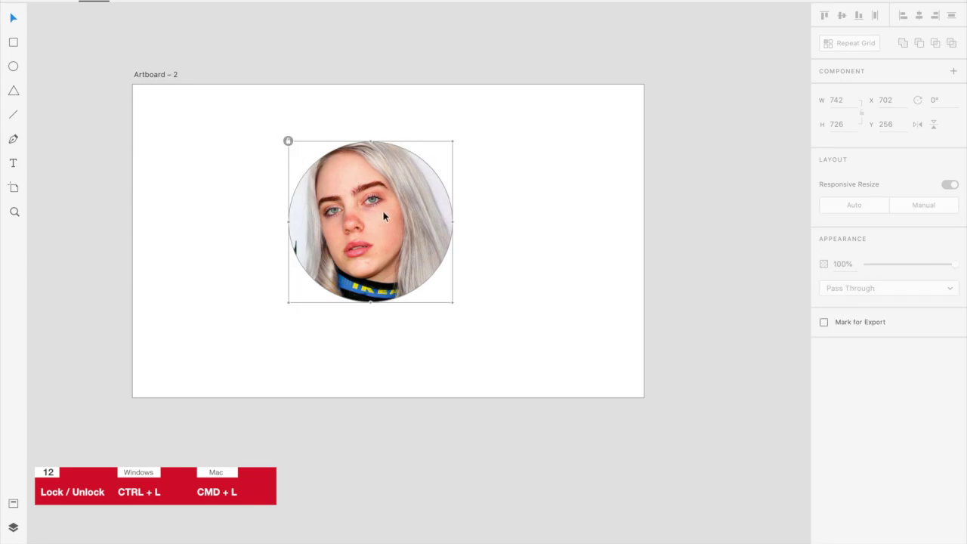
- Unlock the masked portrait and deselect it
{"action": "key", "text": "alt"}
{"action": "key", "text": "ctrl+l"}
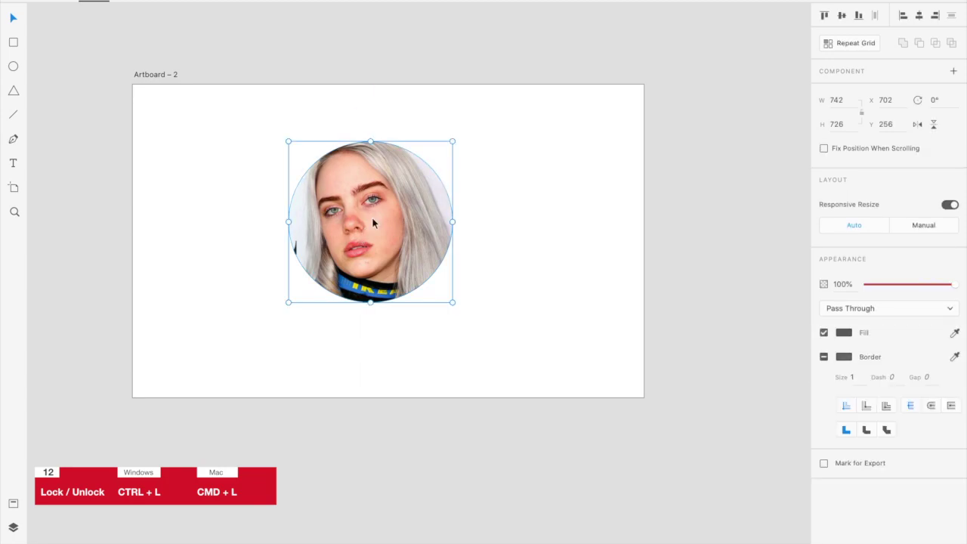
{"action": "left_click", "coordinate": [536, 254]}
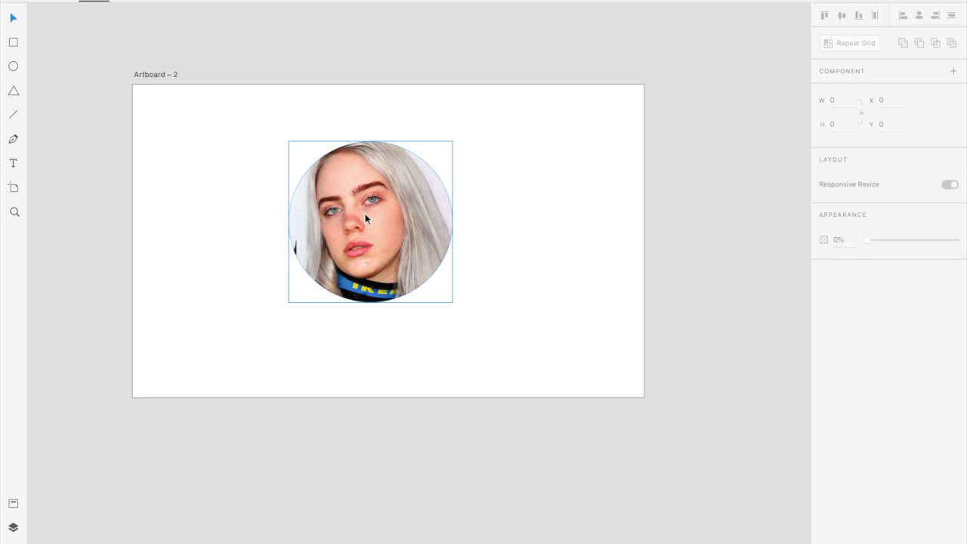
- Move the masked portrait to about X 119, Y 41 and repeat it in a grid of three columns by two rows
{"action": "left_click_drag", "start_coordinate": [365, 213], "coordinate": [228, 168]}
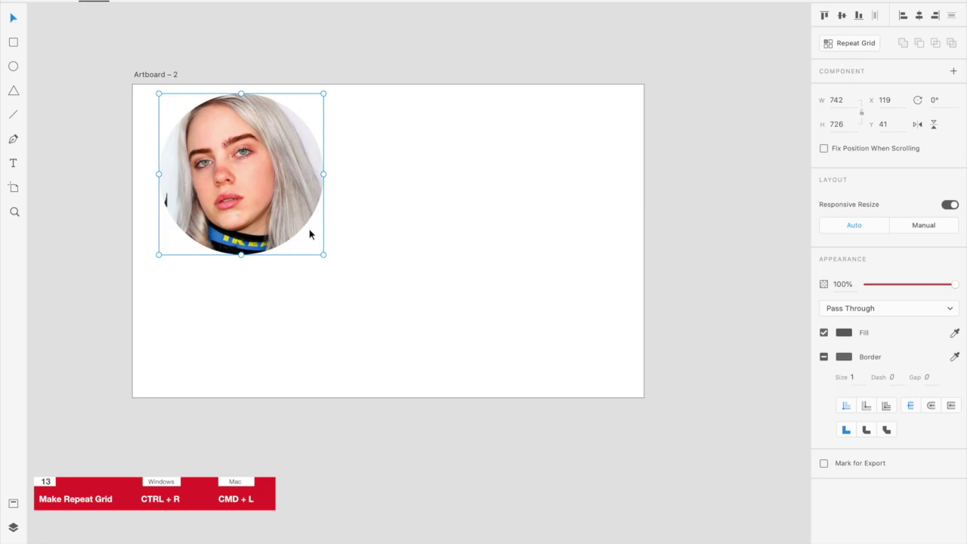
{"action": "key", "text": "super+l"}
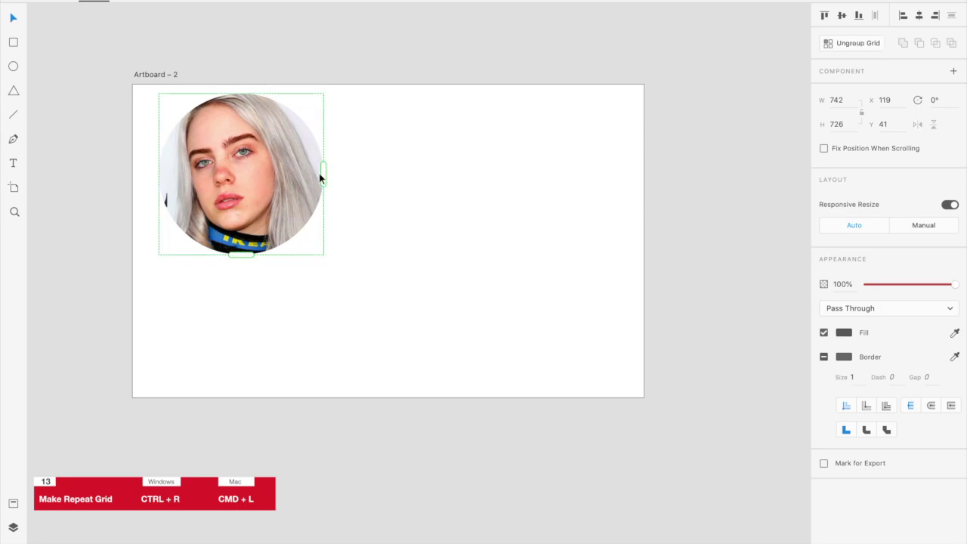
{"action": "left_click_drag", "start_coordinate": [323, 173], "coordinate": [654, 174]}
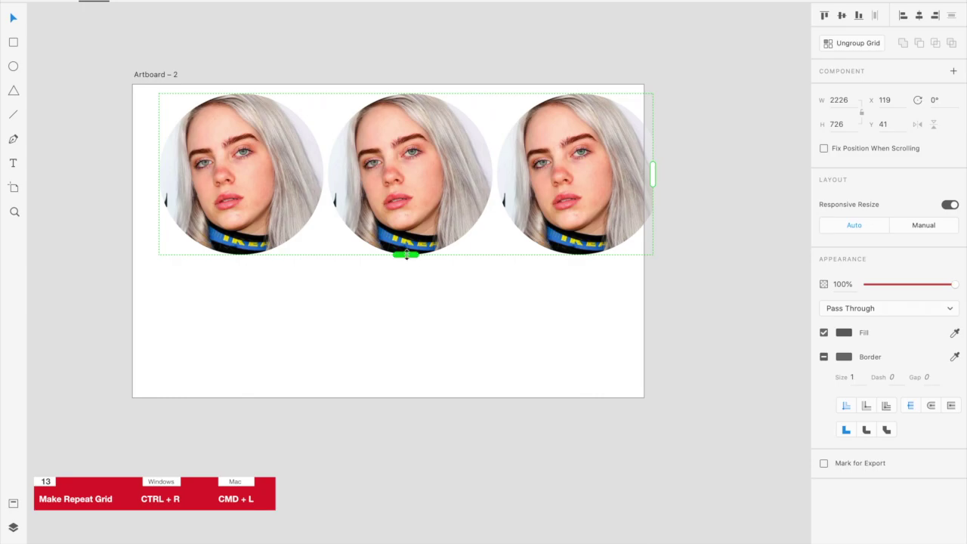
{"action": "left_click_drag", "start_coordinate": [406, 255], "coordinate": [406, 413]}
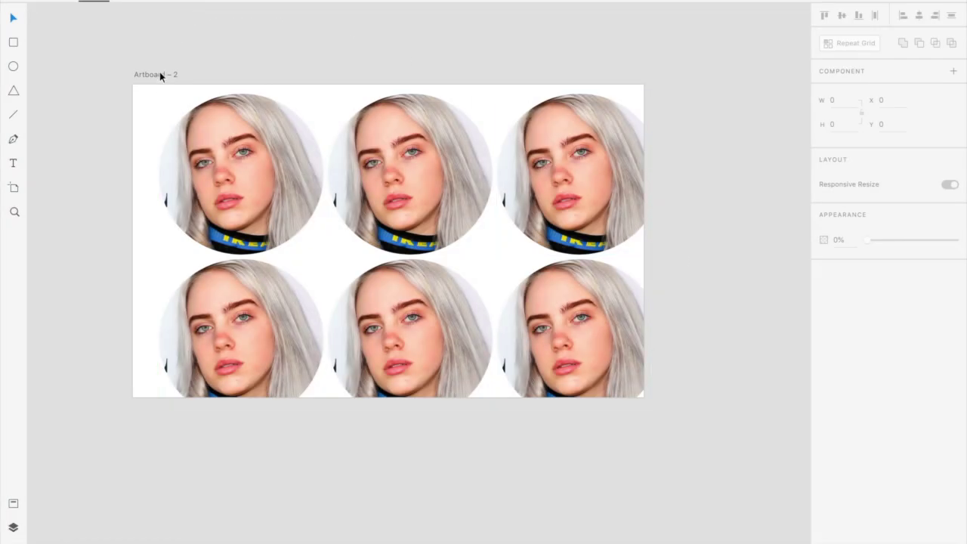
- Open the export settings for Artboard – 2 and show the available file formats
{"action": "left_click", "coordinate": [158, 74]}
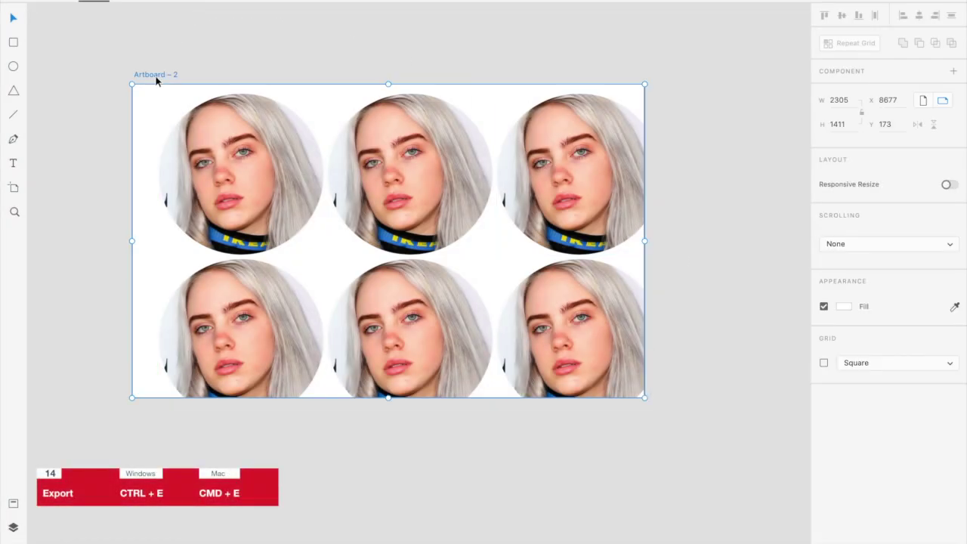
{"action": "key", "text": "super+e"}
{"action": "scroll", "coordinate": [411, 126], "scroll_direction": "up", "scroll_amount": 1}
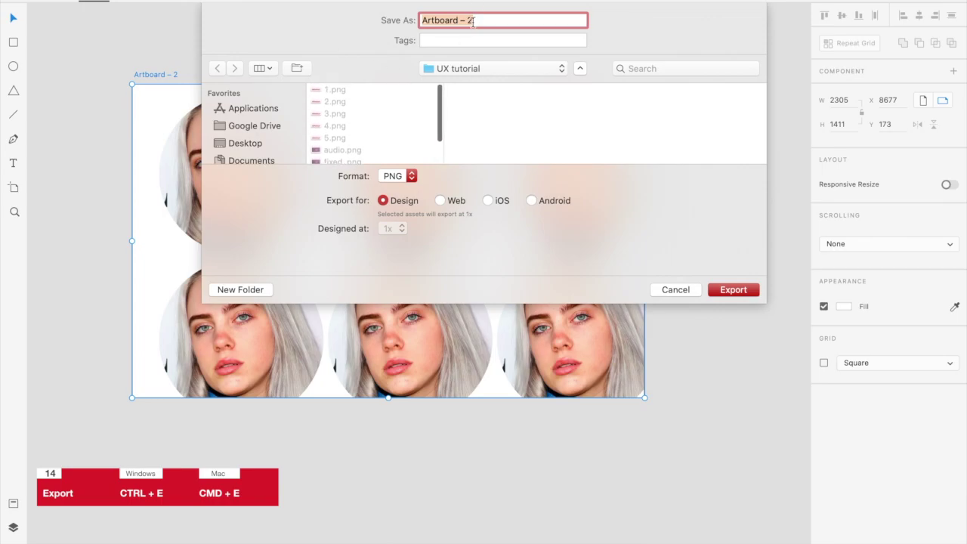
{"action": "left_click", "coordinate": [410, 177]}
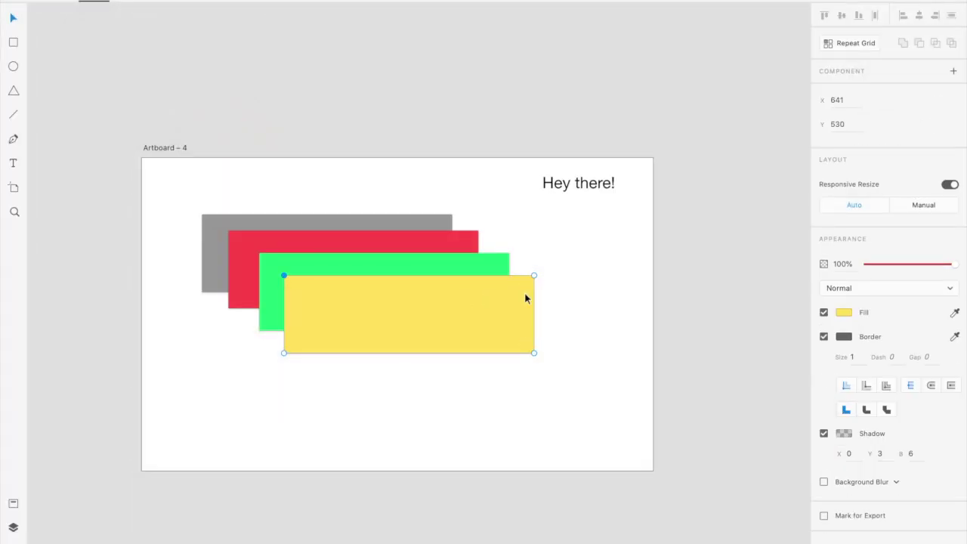
- Fill the yellow rectangle on Artboard – 4 with the red sampled from the red rectangle, leaving nothing selected
{"action": "left_click", "coordinate": [454, 326]}
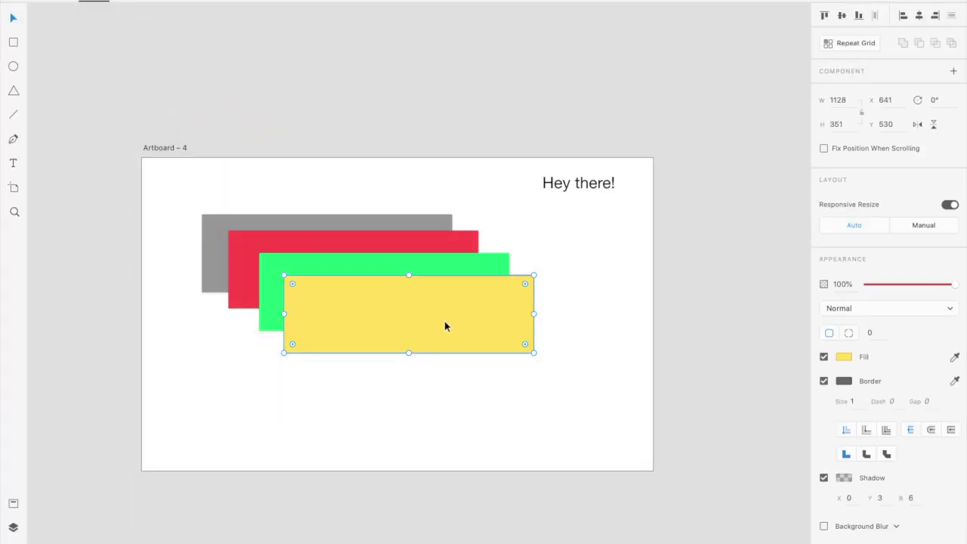
{"action": "key", "text": "i"}
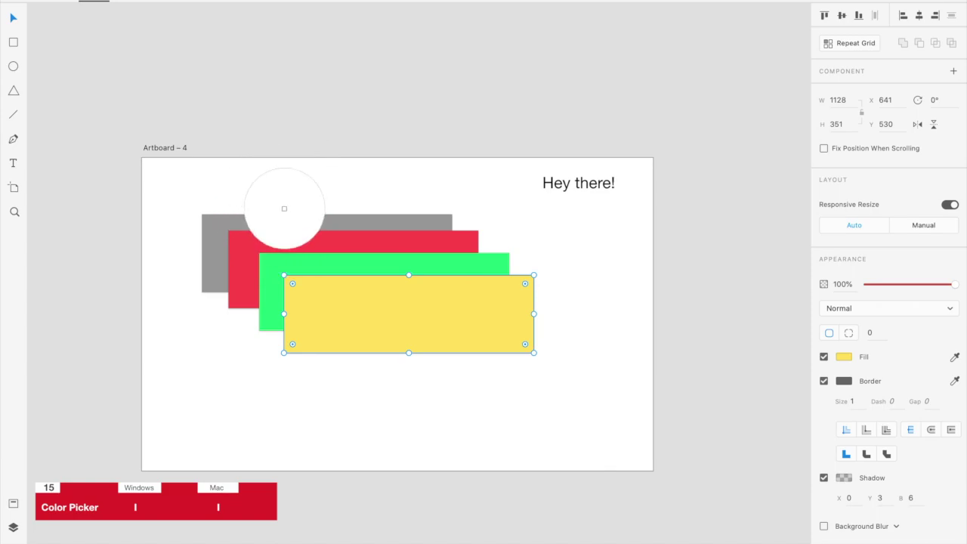
{"action": "left_click", "coordinate": [286, 234]}
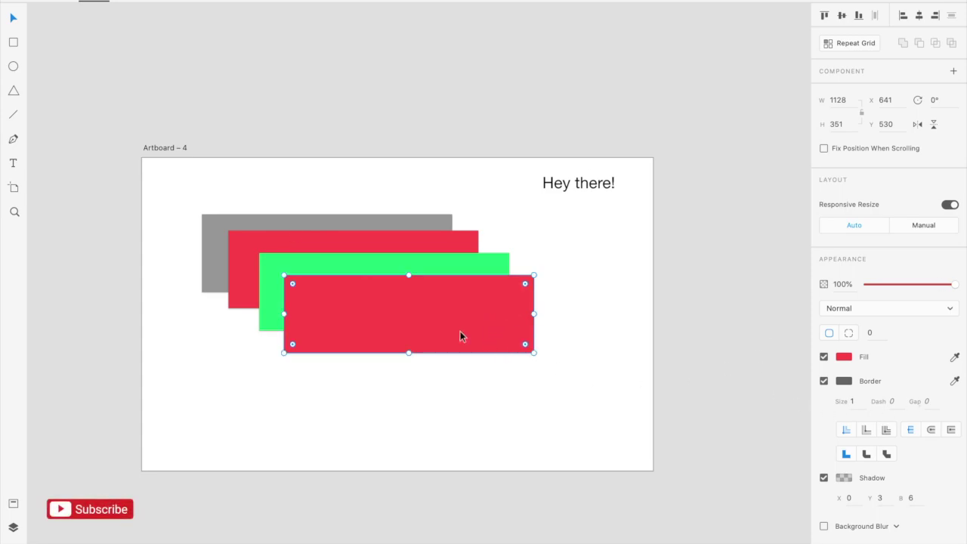
{"action": "left_click", "coordinate": [600, 320]}
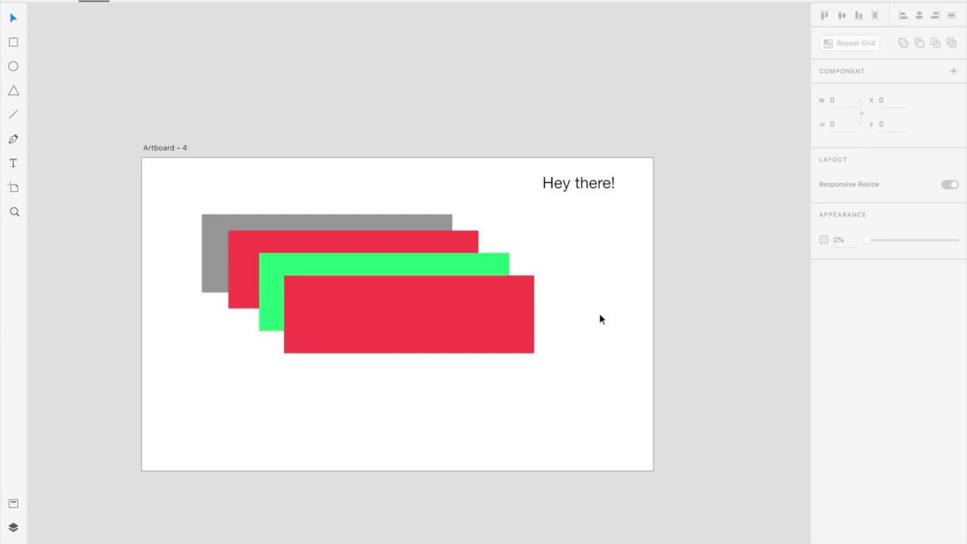
- Play a preview of Artboard – 4 and close it
{"action": "left_click", "coordinate": [181, 149]}
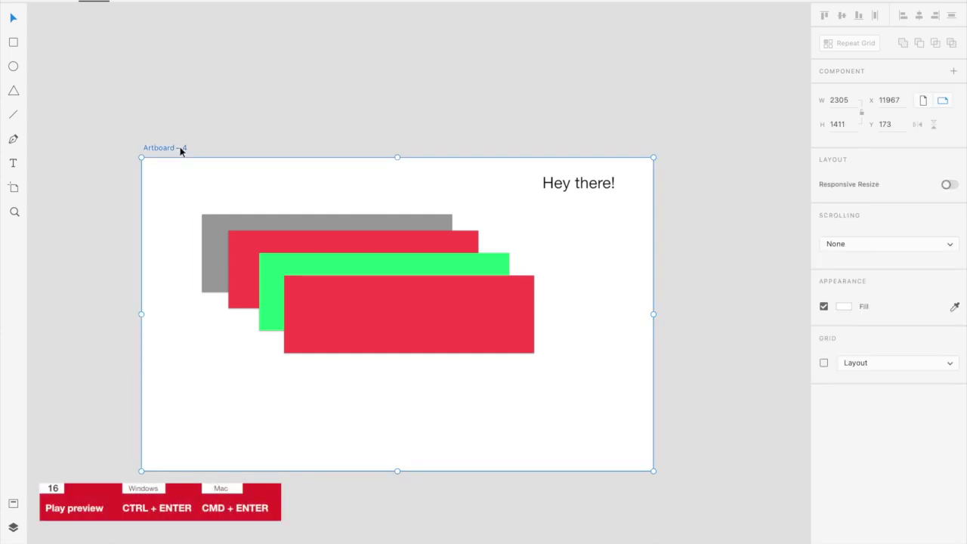
{"action": "key", "text": "ctrl+Return"}
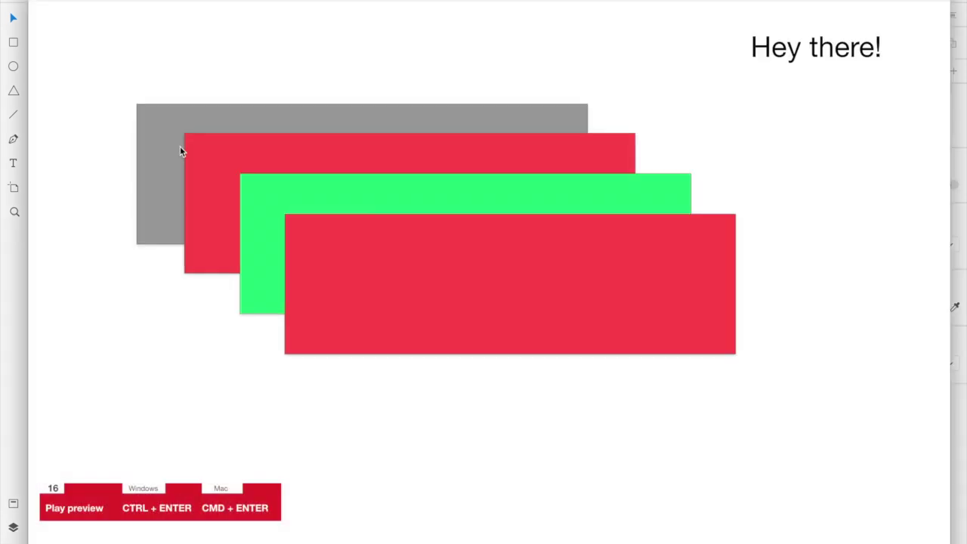
{"action": "left_click", "coordinate": [43, 2]}
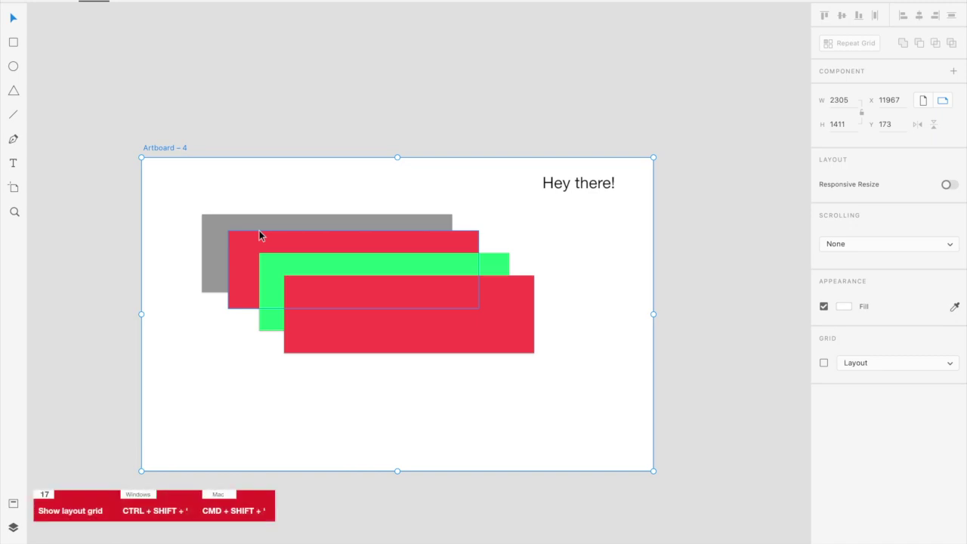
- Show the layout grid on Artboard – 4 and hide it again
{"action": "left_click", "coordinate": [400, 420]}
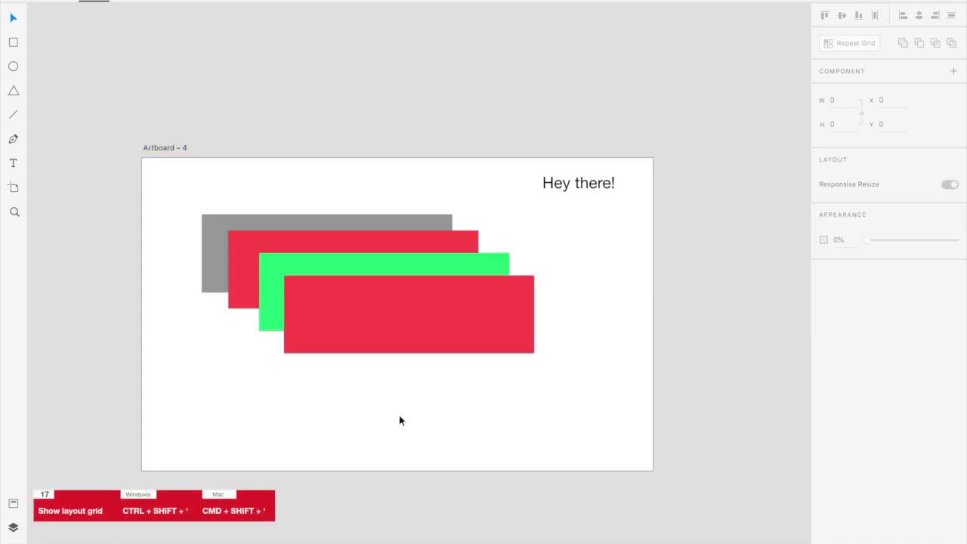
{"action": "key", "text": "ctrl+shift+apostrophe"}
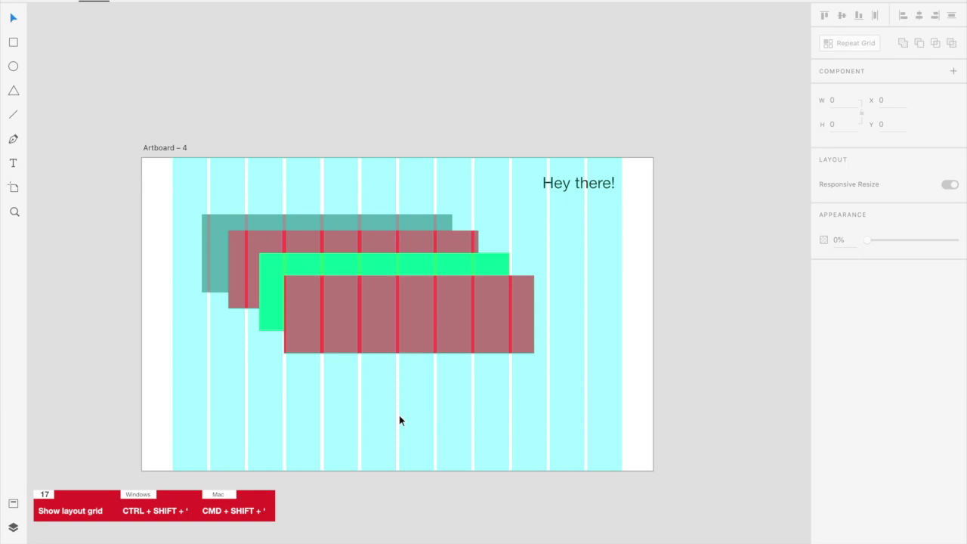
{"action": "key", "text": "ctrl+shift+apostrophe"}
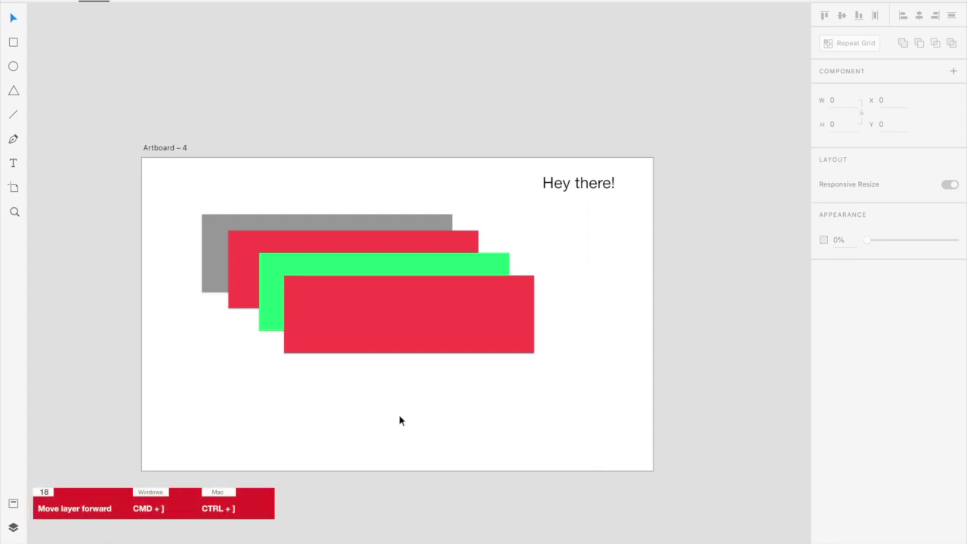
- Bring the gray rectangle forward until it is in front of the other three rectangles
{"action": "left_click", "coordinate": [210, 249]}
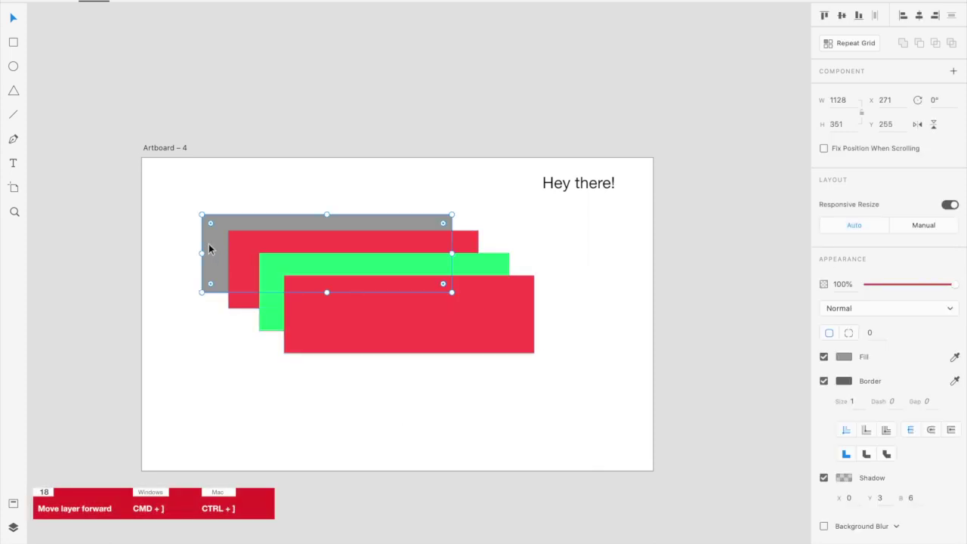
{"action": "key", "text": "ctrl+bracketright"}
{"action": "key", "text": "ctrl+bracketright"}
{"action": "key", "text": "ctrl+bracketright"}
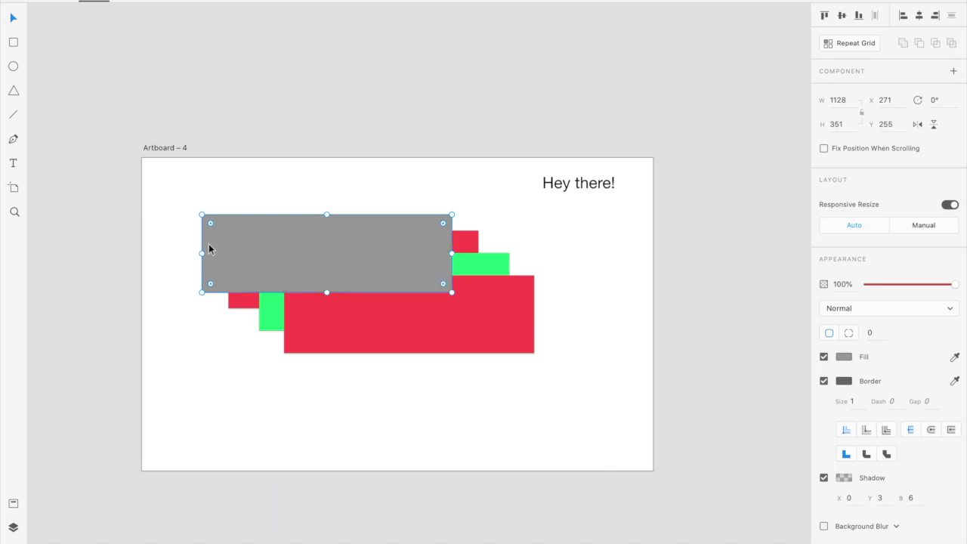
- Send the gray rectangle backward until it is behind the other three rectangles
{"action": "key", "text": "ctrl+bracketleft"}
{"action": "key", "text": "ctrl+bracketleft"}
{"action": "key", "text": "ctrl+bracketleft"}
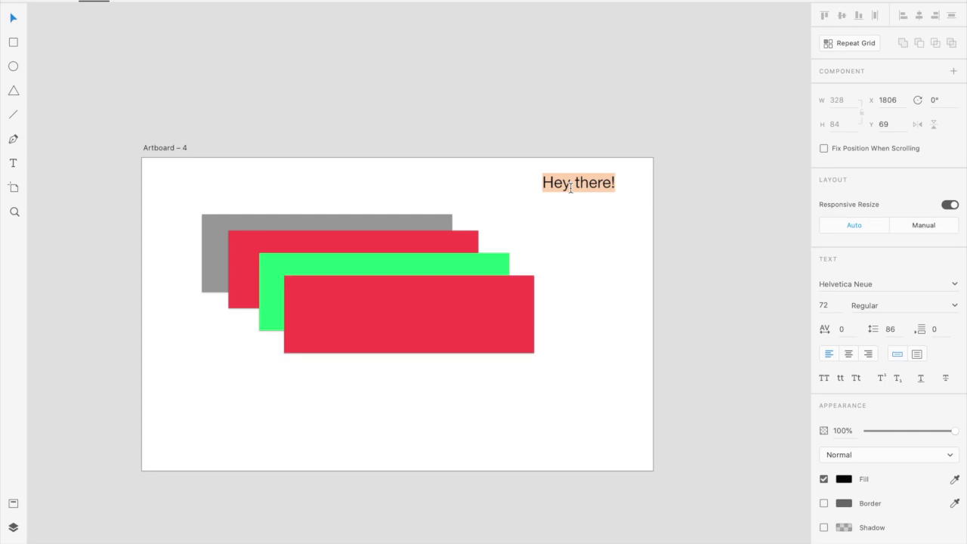
- Increase the "Hey there!" text size in single steps to 108
{"action": "key", "text": "ctrl+shift+period"}
{"action": "key", "text": "ctrl+shift+period"}
{"action": "key", "text": "ctrl+shift+period"}
{"action": "key", "text": "ctrl+shift+period"}
{"action": "key", "text": "ctrl+shift+period"}
{"action": "key", "text": "ctrl+shift+period"}
{"action": "key", "text": "ctrl+shift+period"}
{"action": "key", "text": "ctrl+shift+period"}
{"action": "key", "text": "ctrl+shift+period"}
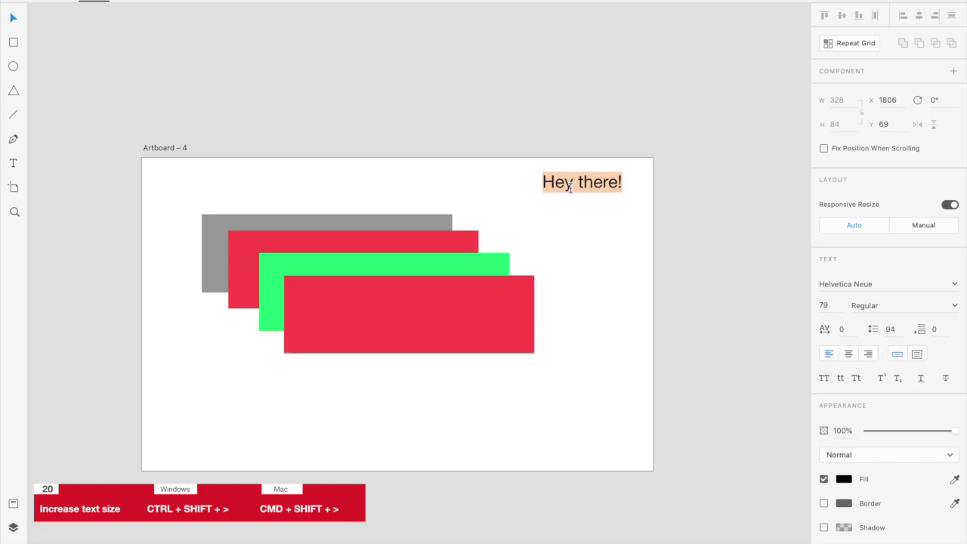
{"action": "key", "text": "ctrl+shift+period"}
{"action": "key", "text": "ctrl+shift+period"}
{"action": "key", "text": "ctrl+shift+period"}
{"action": "key", "text": "ctrl+shift+period"}
{"action": "key", "text": "ctrl+shift+period"}
{"action": "key", "text": "ctrl+shift+period"}
{"action": "key", "text": "ctrl+shift+period"}
{"action": "key", "text": "ctrl+shift+period"}
{"action": "key", "text": "ctrl+shift+period"}
{"action": "key", "text": "ctrl+shift+period"}
{"action": "key", "text": "ctrl+shift+period"}
{"action": "key", "text": "ctrl+shift+period"}
{"action": "key", "text": "ctrl+shift+period"}
{"action": "key", "text": "ctrl+shift+period"}
{"action": "key", "text": "ctrl+shift+period"}
{"action": "key", "text": "ctrl+shift+period"}
{"action": "key", "text": "ctrl+shift+period"}
{"action": "key", "text": "ctrl+shift+period"}
{"action": "key", "text": "ctrl+shift+period"}
{"action": "key", "text": "ctrl+shift+period"}
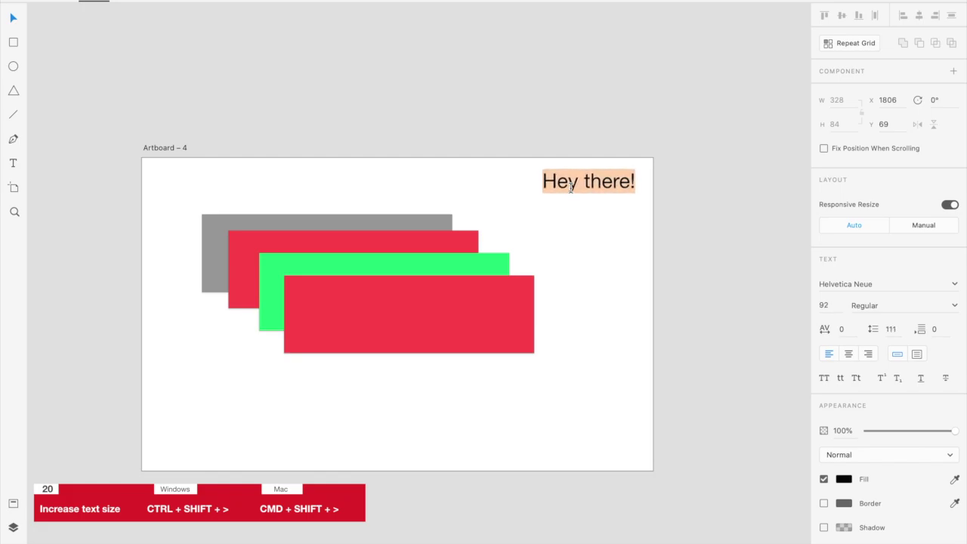
{"action": "key", "text": "ctrl+shift+period"}
{"action": "key", "text": "ctrl+shift+period"}
{"action": "key", "text": "ctrl+shift+period"}
{"action": "key", "text": "ctrl+shift+period"}
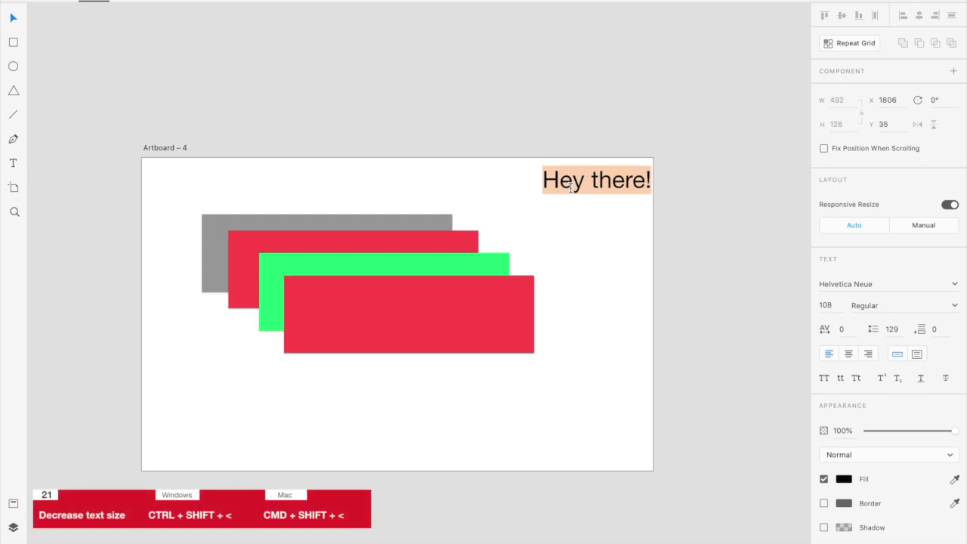
- Decrease the "Hey there!" text size in single steps to 76
{"action": "key", "text": "ctrl+shift+comma"}
{"action": "key", "text": "ctrl+shift+comma"}
{"action": "key", "text": "ctrl+shift+comma"}
{"action": "key", "text": "ctrl+shift+comma"}
{"action": "key", "text": "ctrl+shift+comma"}
{"action": "key", "text": "ctrl+shift+comma"}
{"action": "key", "text": "ctrl+shift+comma"}
{"action": "key", "text": "ctrl+shift+comma"}
{"action": "key", "text": "ctrl+shift+comma"}
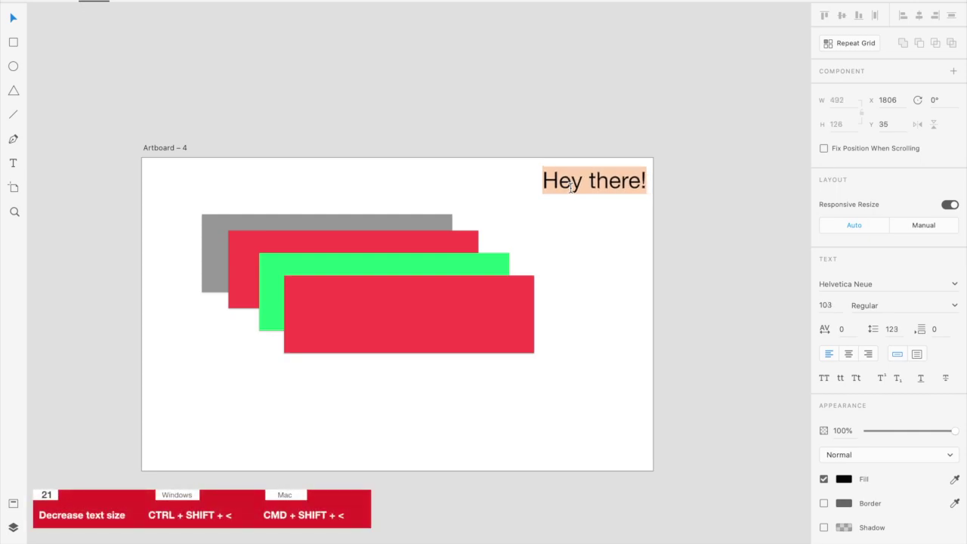
{"action": "key", "text": "ctrl+shift+comma"}
{"action": "key", "text": "ctrl+shift+comma"}
{"action": "key", "text": "ctrl+shift+comma"}
{"action": "key", "text": "ctrl+shift+comma"}
{"action": "key", "text": "ctrl+shift+comma"}
{"action": "key", "text": "ctrl+shift+comma"}
{"action": "key", "text": "ctrl+shift+comma"}
{"action": "key", "text": "ctrl+shift+comma"}
{"action": "key", "text": "ctrl+shift+comma"}
{"action": "key", "text": "ctrl+shift+comma"}
{"action": "key", "text": "ctrl+shift+comma"}
{"action": "key", "text": "ctrl+shift+comma"}
{"action": "key", "text": "ctrl+shift+comma"}
{"action": "key", "text": "ctrl+shift+comma"}
{"action": "key", "text": "ctrl+shift+comma"}
{"action": "key", "text": "ctrl+shift+comma"}
{"action": "key", "text": "ctrl+shift+comma"}
{"action": "key", "text": "ctrl+shift+comma"}
{"action": "key", "text": "ctrl+shift+comma"}
{"action": "key", "text": "ctrl+shift+comma"}
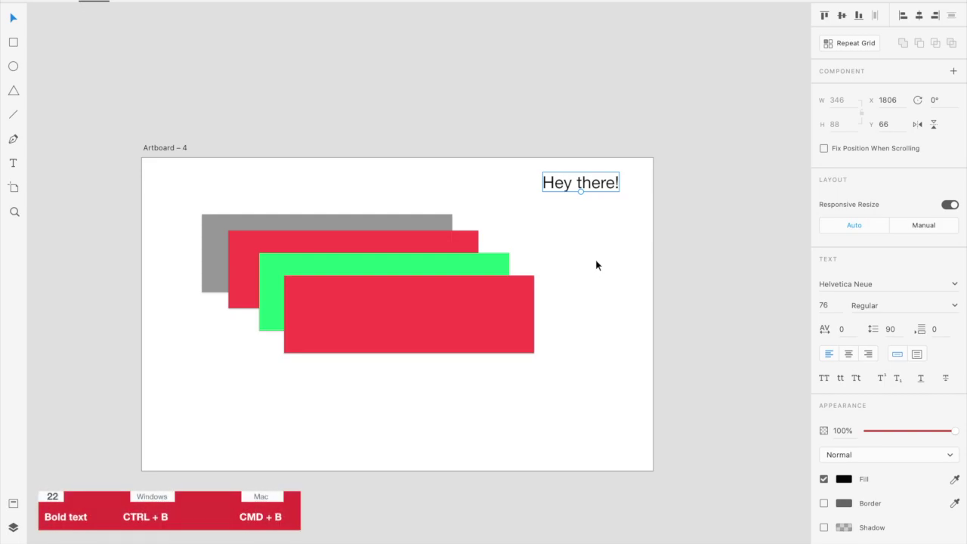
- Make the "Hey there!" text bold and leave text editing
{"action": "double_click", "coordinate": [597, 189]}
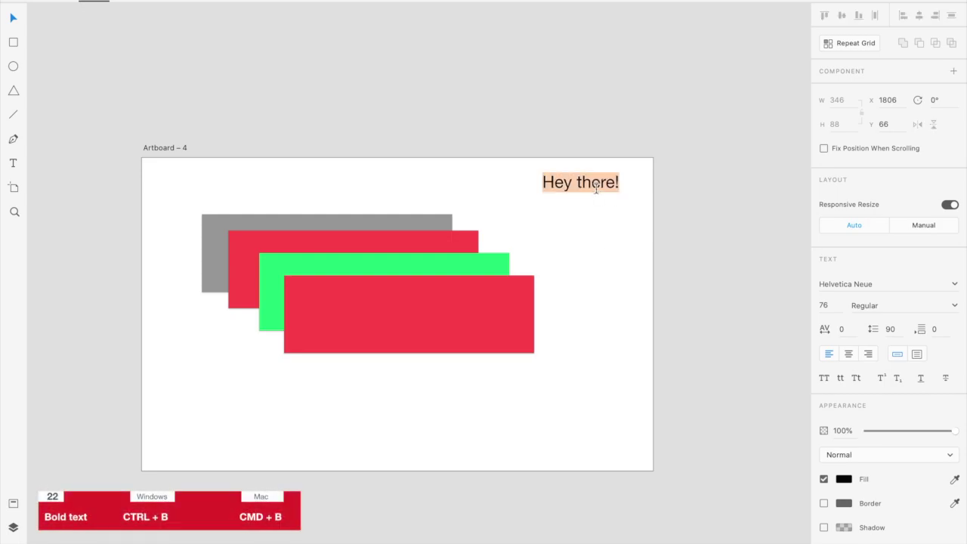
{"action": "key", "text": "ctrl+b"}
{"action": "key", "text": "Escape"}
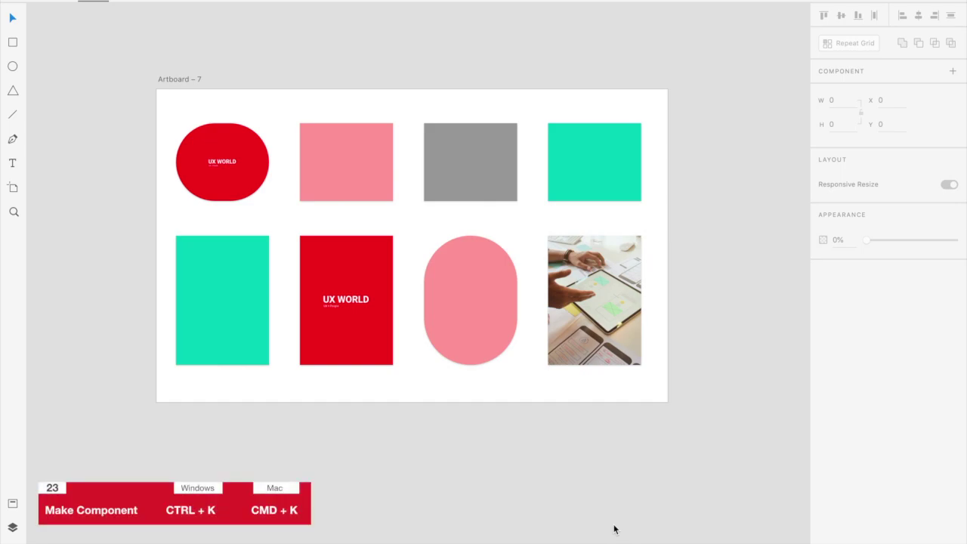
- Turn the rectangular red UX WORLD card on Artboard – 7 into a component and deselect it
{"action": "key", "text": "ctrl+equal"}
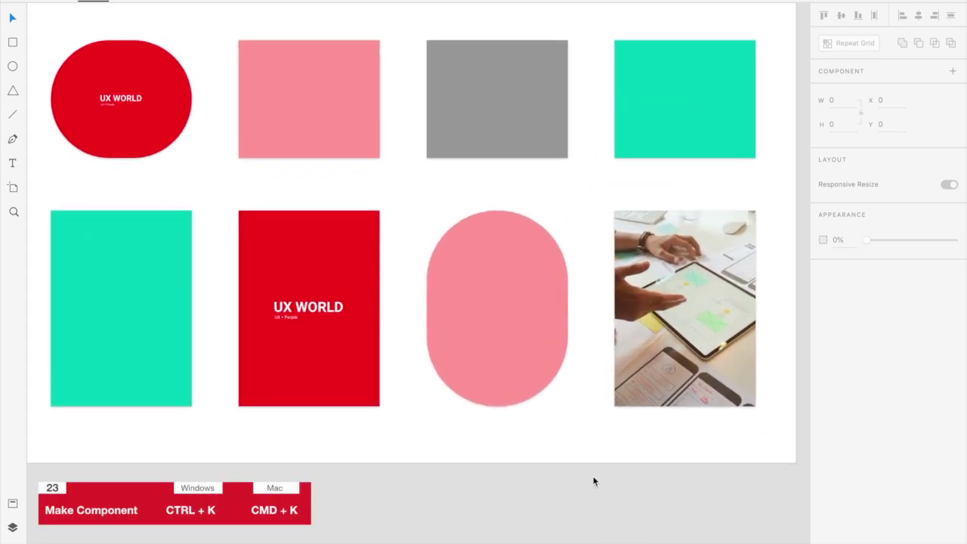
{"action": "left_click", "coordinate": [342, 250]}
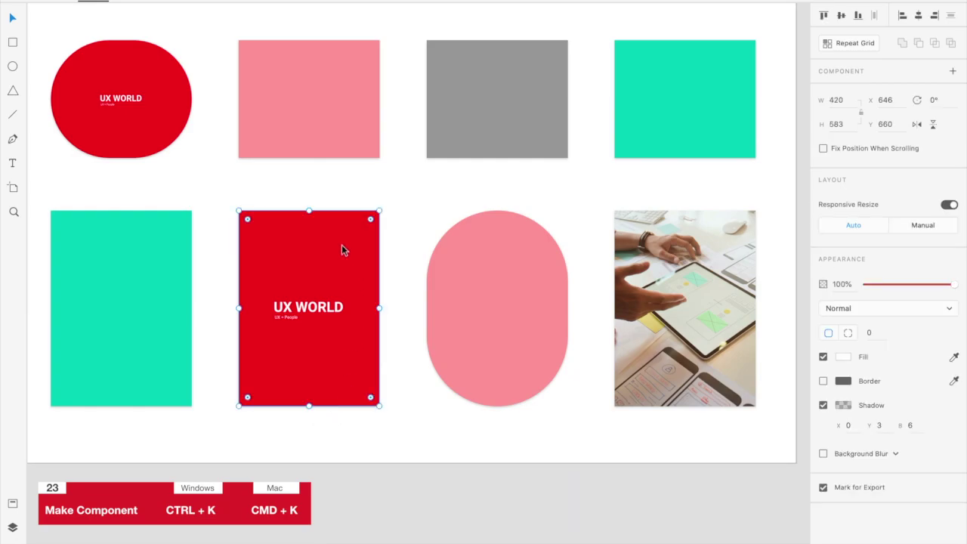
{"action": "key", "text": "ctrl+k"}
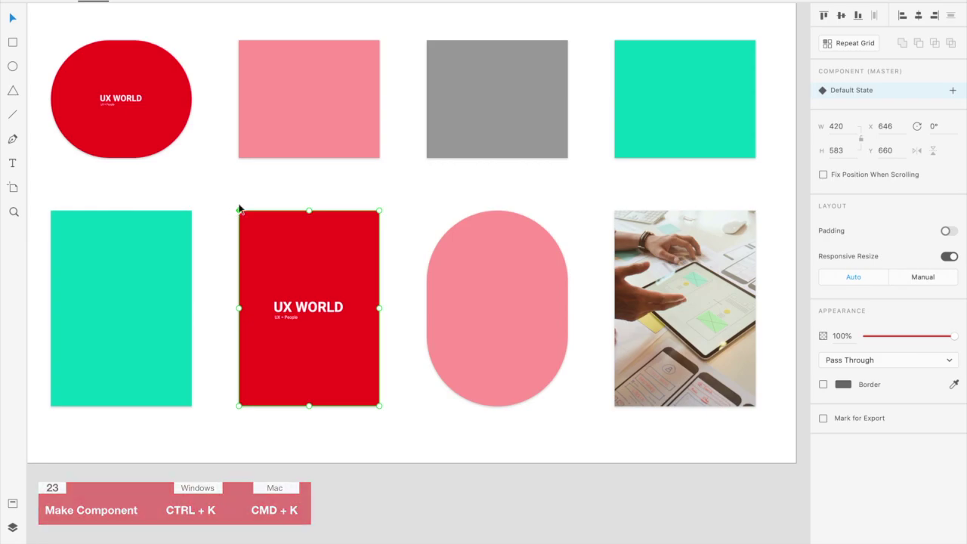
{"action": "scroll", "coordinate": [233, 219], "scroll_direction": "left", "scroll_amount": 3}
{"action": "scroll", "coordinate": [233, 219], "scroll_direction": "up", "scroll_amount": 5}
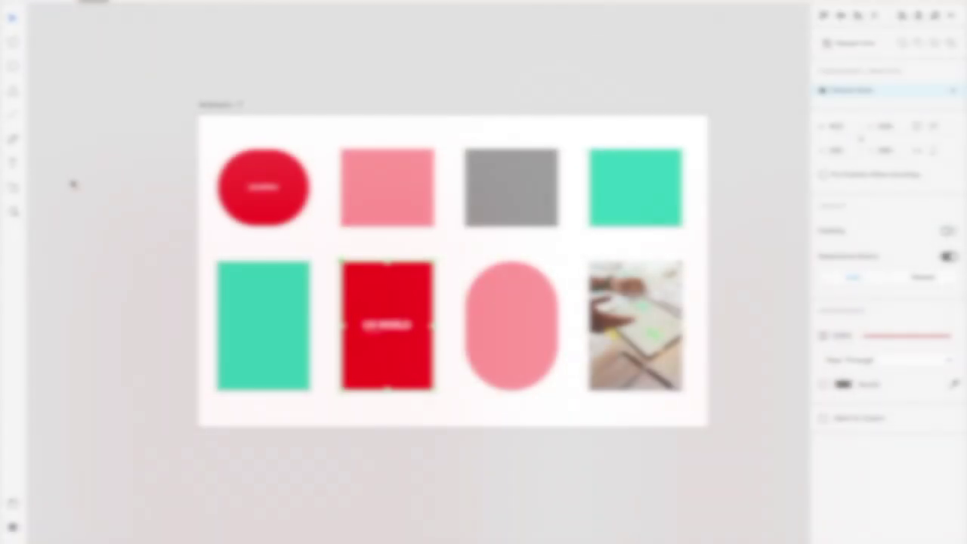
{"action": "left_click", "coordinate": [211, 197]}
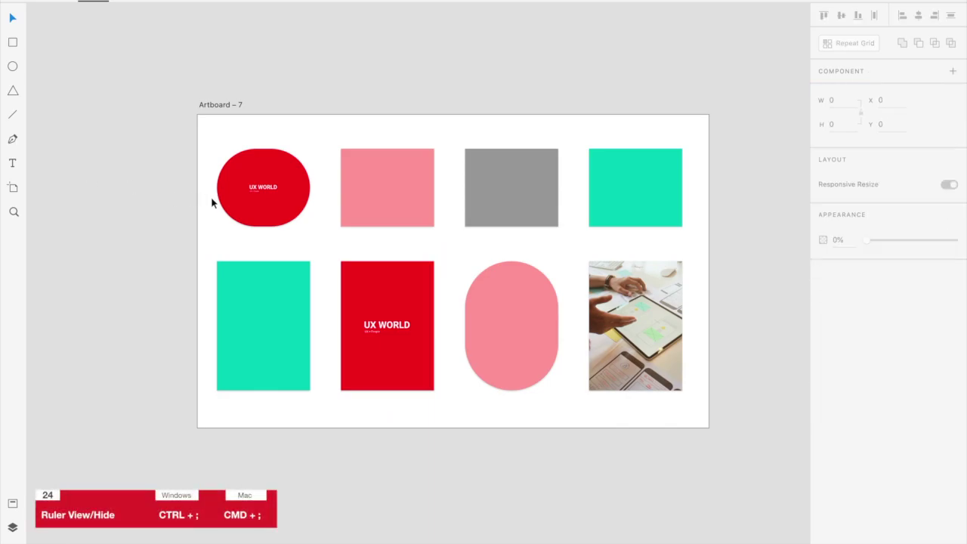
- Show the guides on Artboard – 7 and examine how the shapes and photo align with them
{"action": "key", "text": "ctrl+semicolon"}
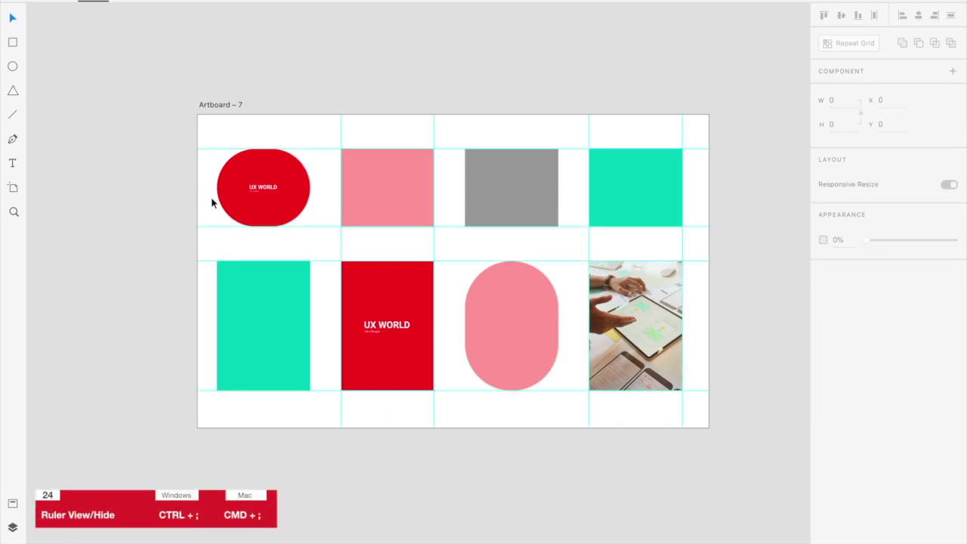
{"action": "key", "text": "ctrl+equal"}
{"action": "key", "text": "ctrl+equal"}
{"action": "key", "text": "ctrl+equal"}
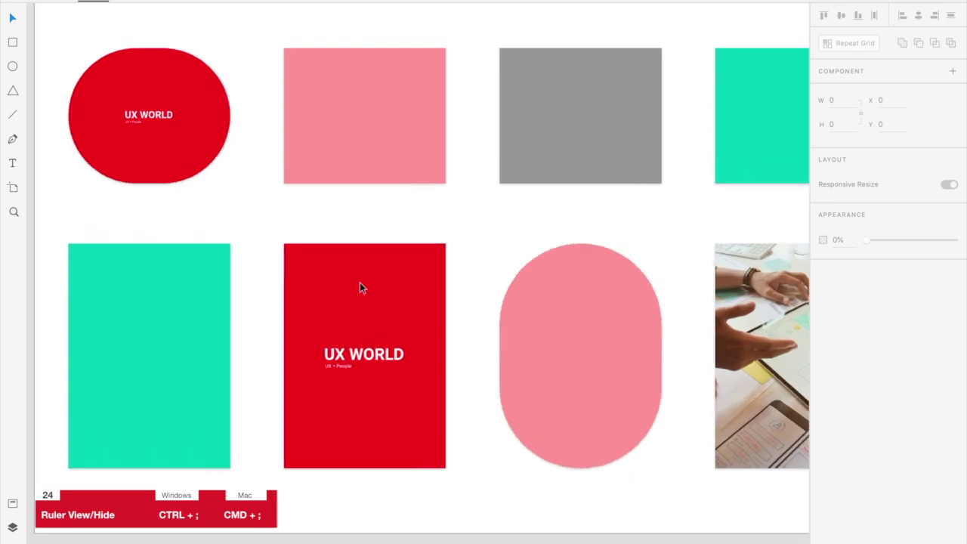
{"action": "scroll", "coordinate": [253, 218], "scroll_direction": "up", "scroll_amount": 5}
{"action": "scroll", "coordinate": [253, 219], "scroll_direction": "left", "scroll_amount": 3}
{"action": "scroll", "coordinate": [423, 191], "scroll_direction": "right", "scroll_amount": 6}
{"action": "scroll", "coordinate": [423, 191], "scroll_direction": "down", "scroll_amount": 2}
{"action": "scroll", "coordinate": [423, 190], "scroll_direction": "down", "scroll_amount": 8}
{"action": "scroll", "coordinate": [423, 191], "scroll_direction": "right", "scroll_amount": 5}
{"action": "scroll", "coordinate": [423, 190], "scroll_direction": "left", "scroll_amount": 4}
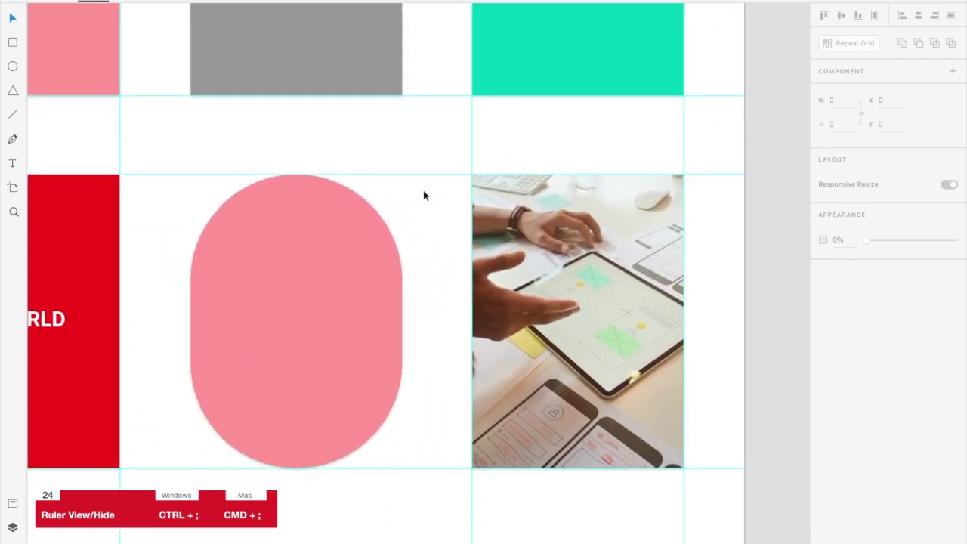
{"action": "scroll", "coordinate": [423, 195], "scroll_direction": "left", "scroll_amount": 3}
{"action": "scroll", "coordinate": [423, 196], "scroll_direction": "up", "scroll_amount": 3}
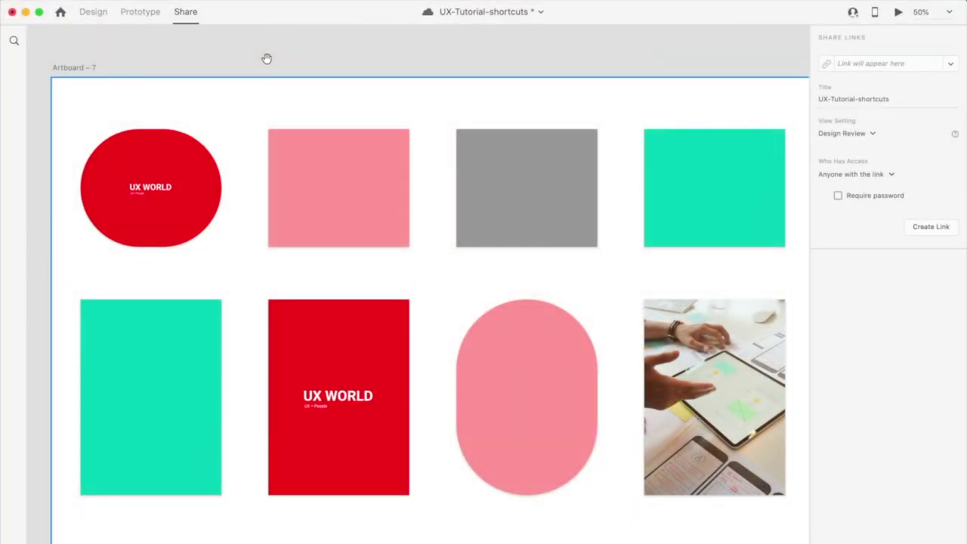
- Cycle through the Design, Prototype and Share modes, ending in Design
{"action": "key", "text": "super+1"}
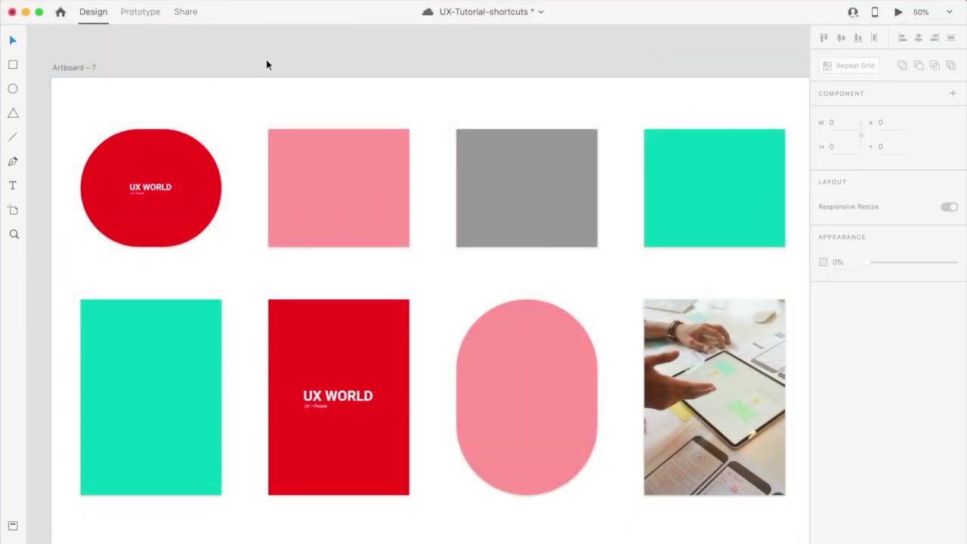
{"action": "key", "text": "ctrl+Tab"}
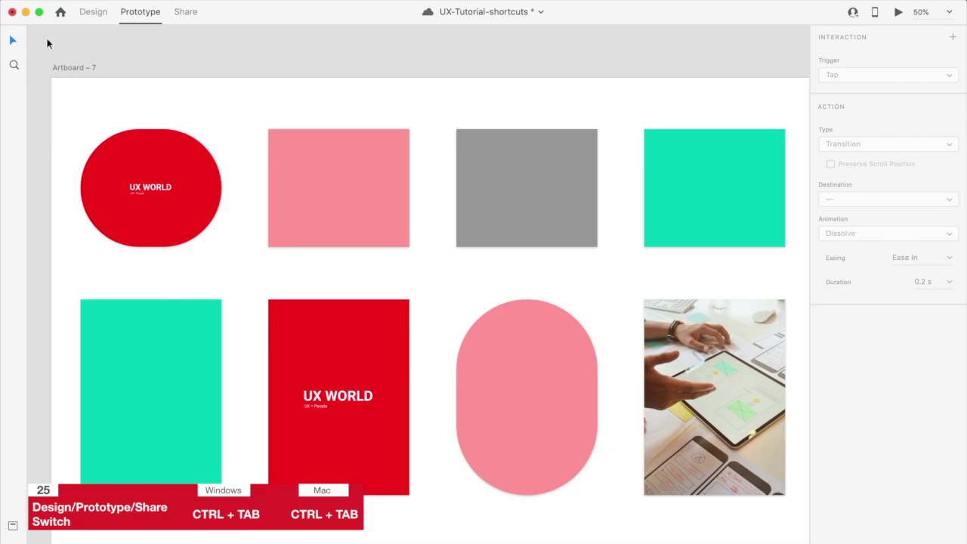
{"action": "key", "text": "ctrl+Tab"}
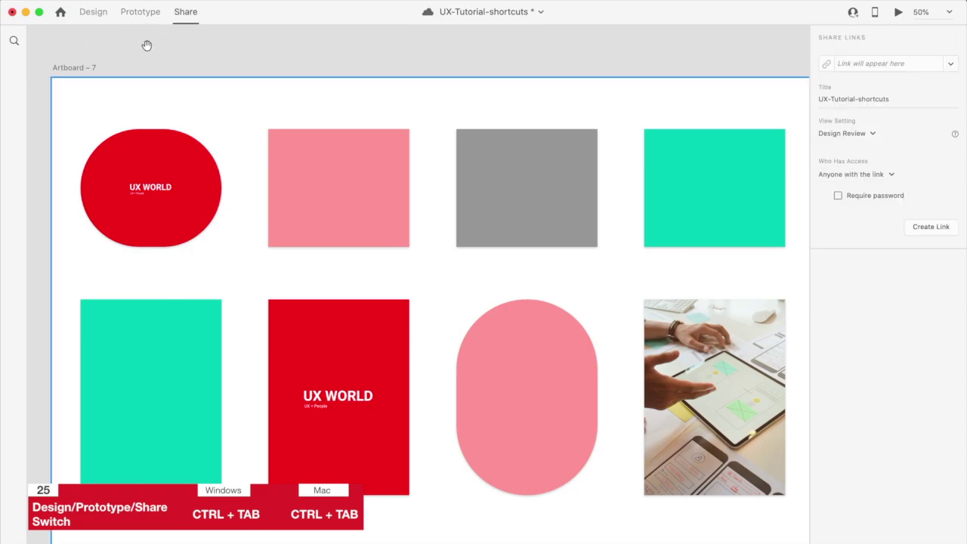
{"action": "key", "text": "ctrl+Tab"}
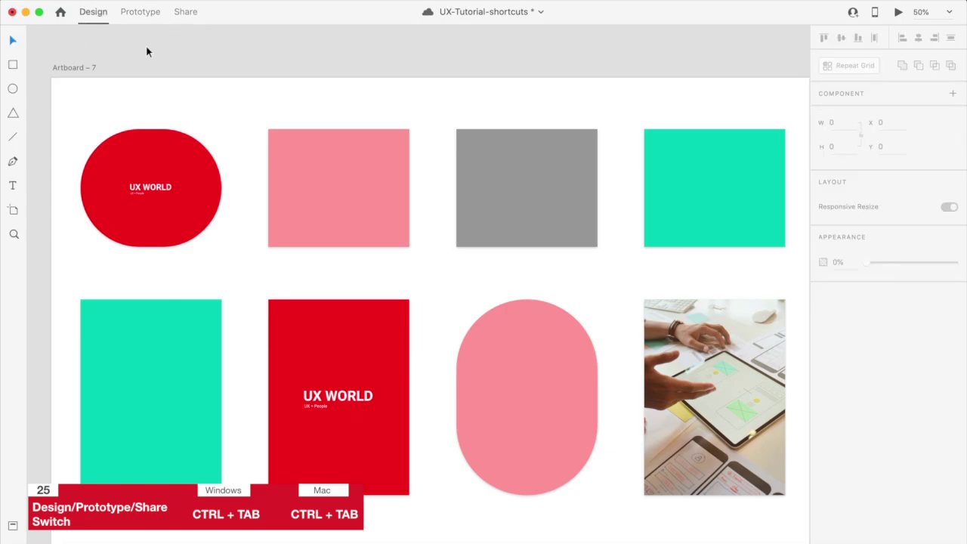